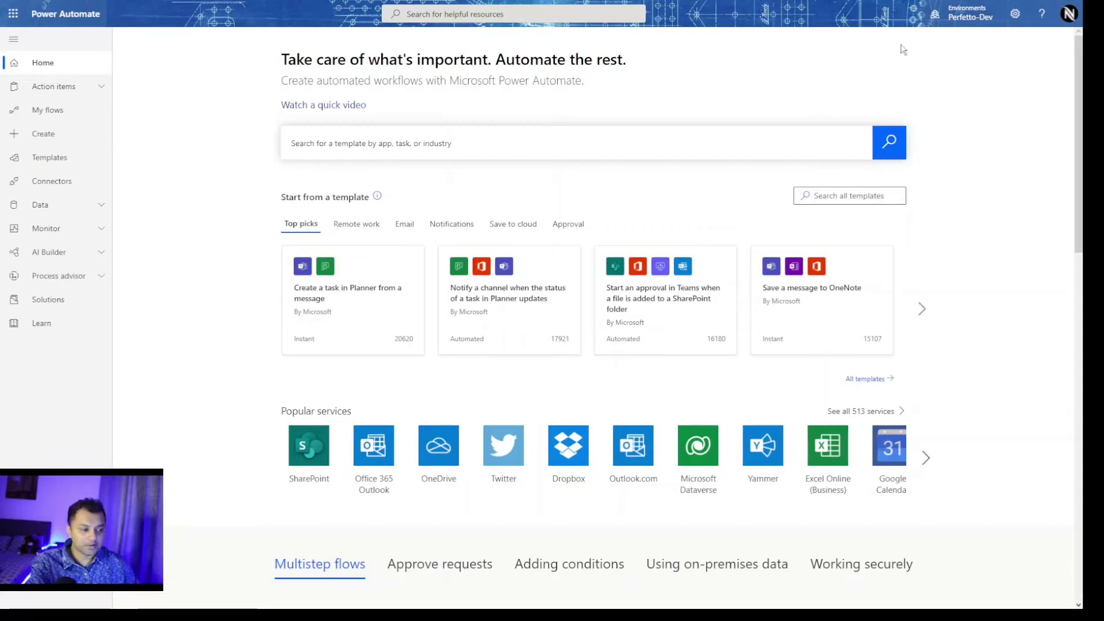
Open the Create page and scroll down past the templates to the connectors row.
left_click(50, 137)
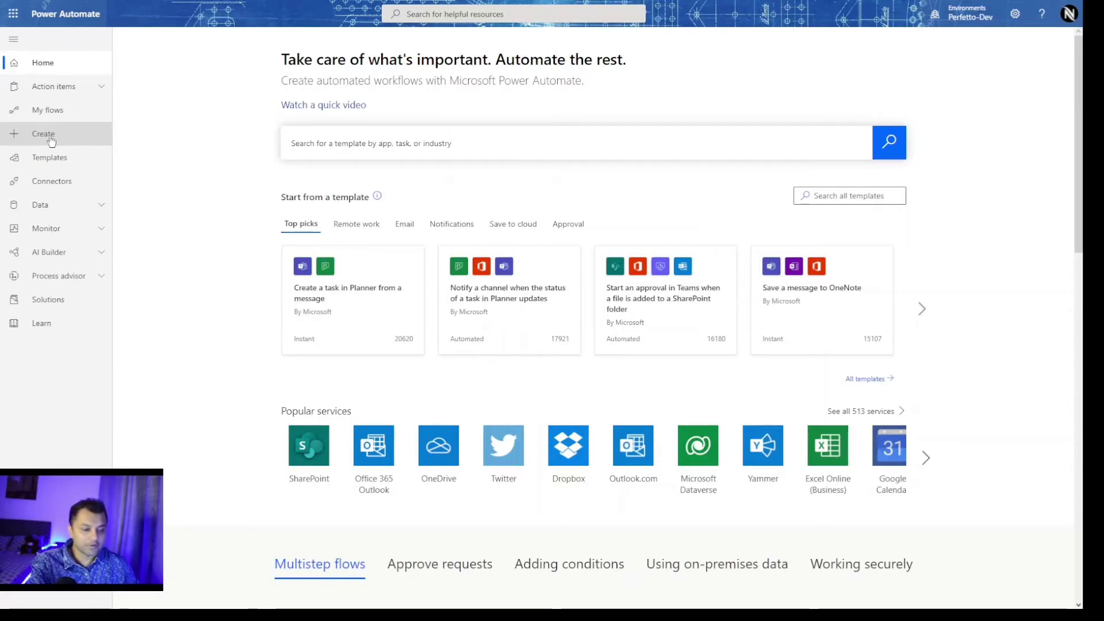
scroll(50, 141, "down", 10)
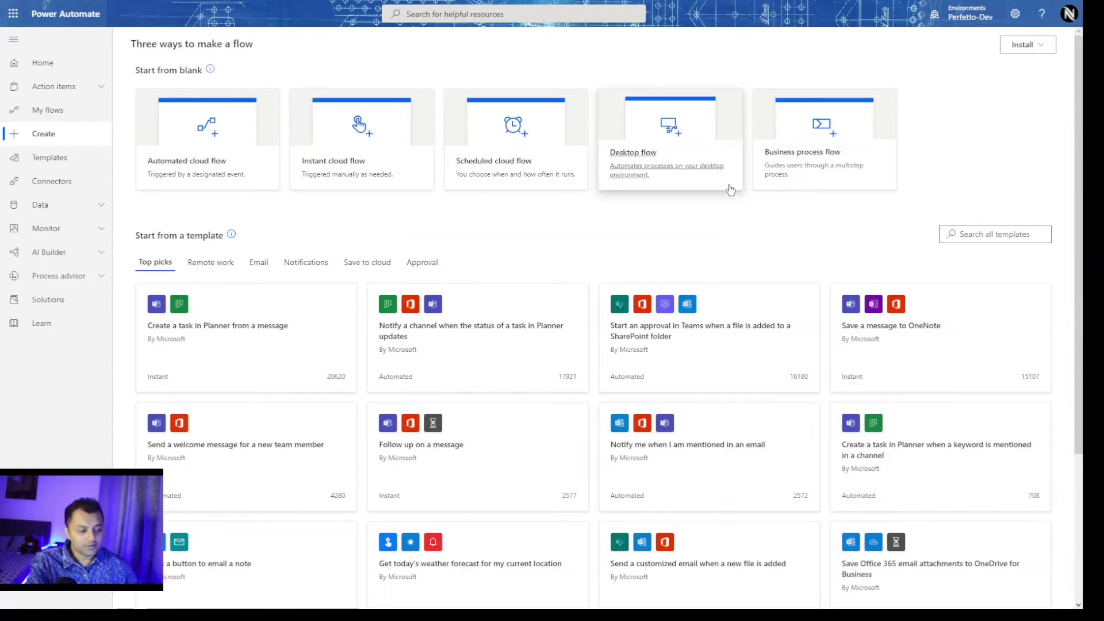
scroll(737, 259, "down", 3)
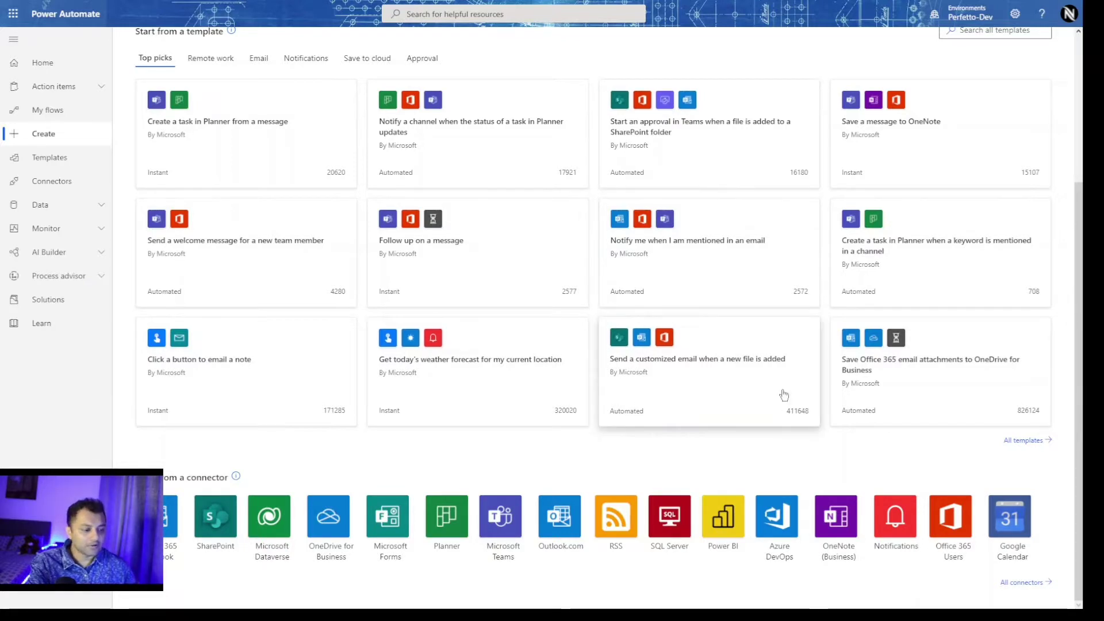
Browse the full Templates gallery, then go back to creating a new flow.
left_click(660, 395)
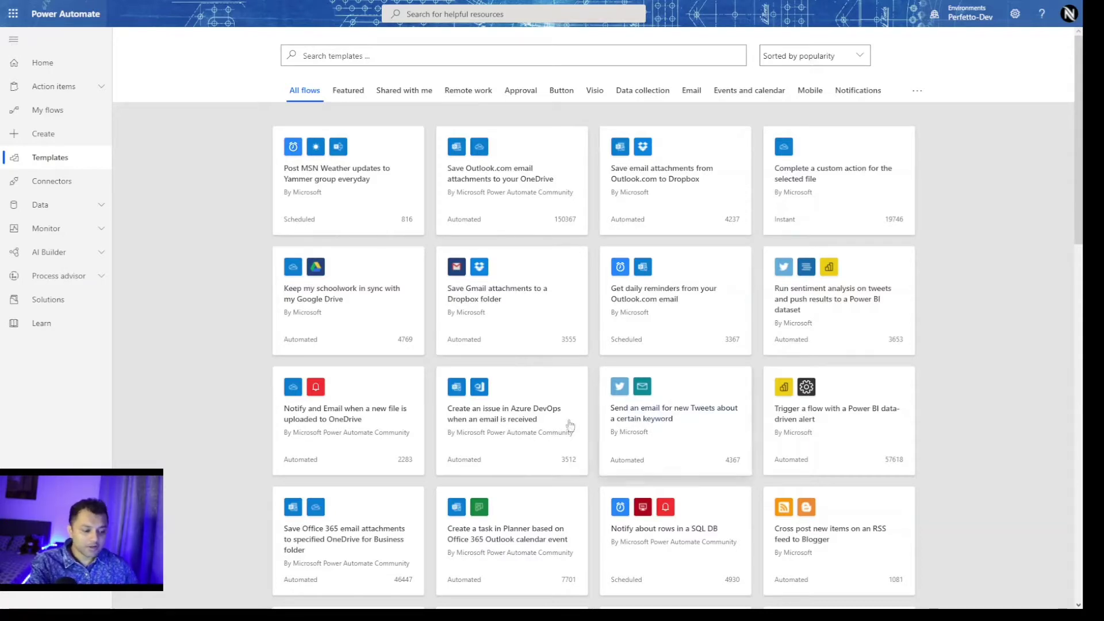
scroll(950, 236, "down", 7)
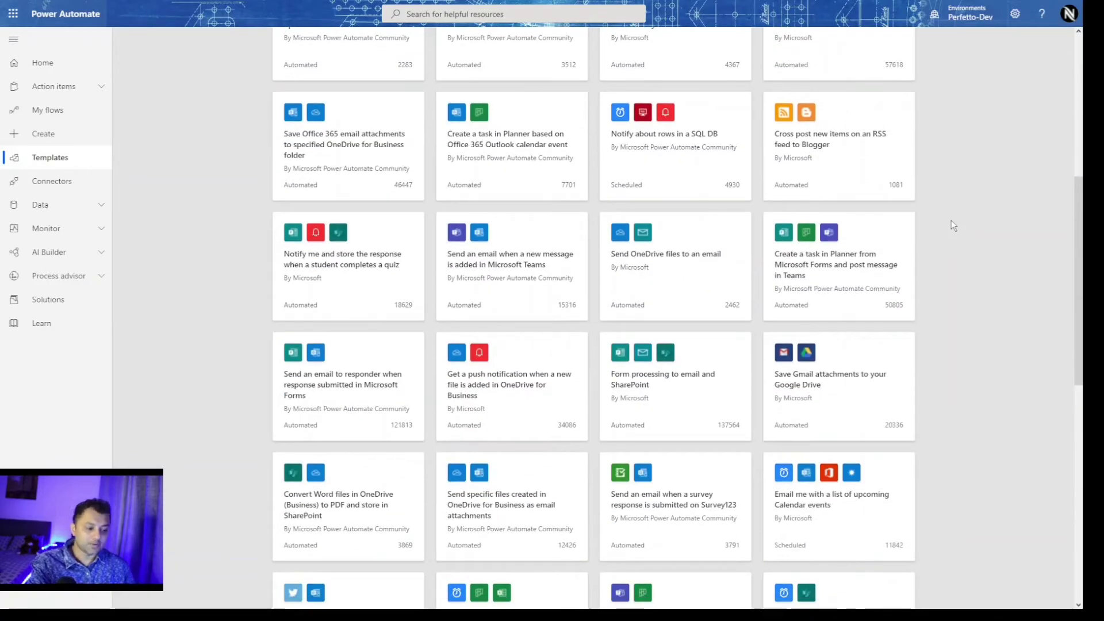
scroll(999, 201, "down", 5)
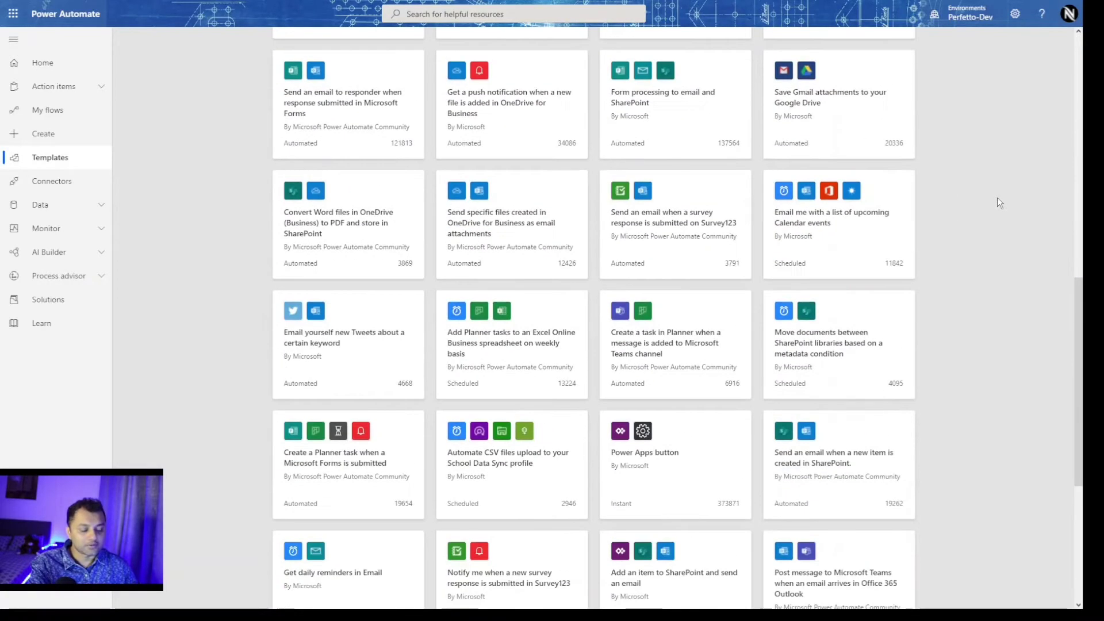
scroll(997, 201, "down", 6)
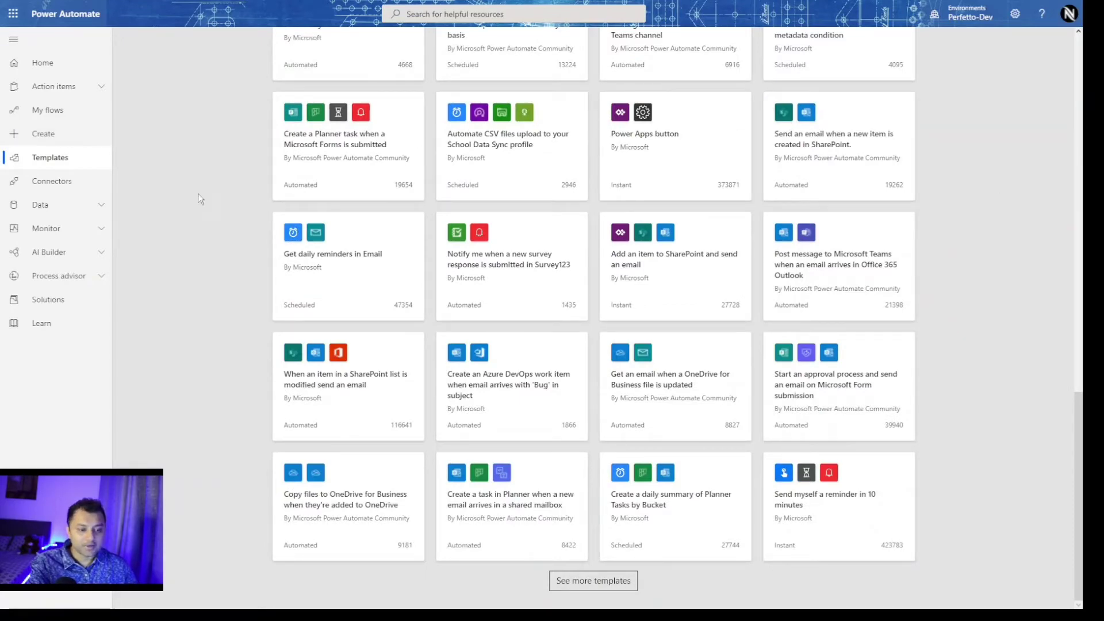
scroll(976, 195, "up", 15)
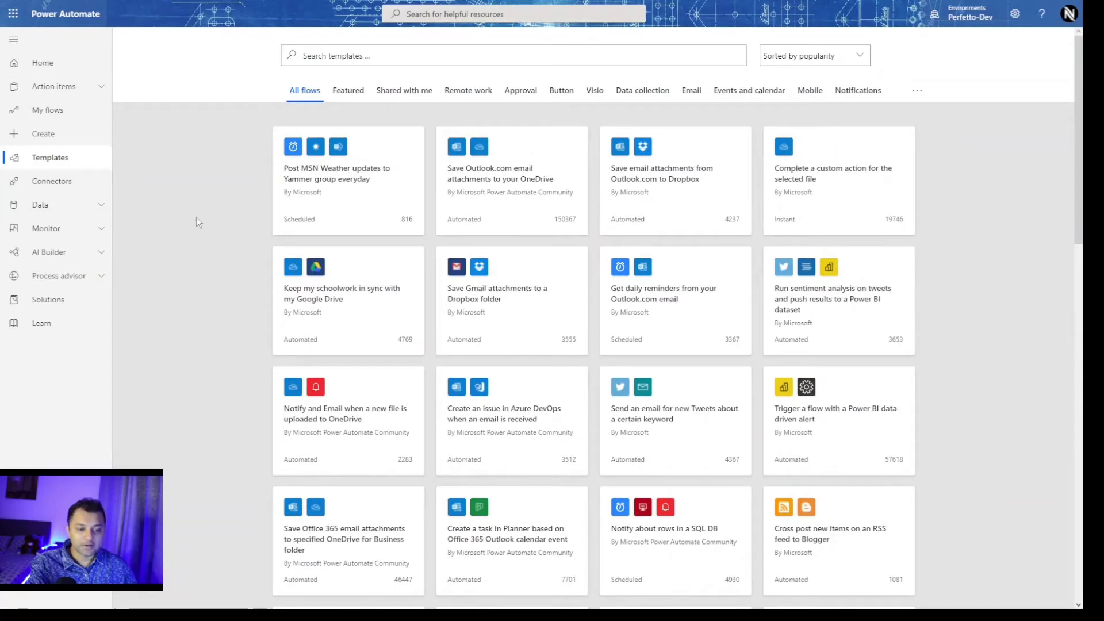
left_click(69, 133)
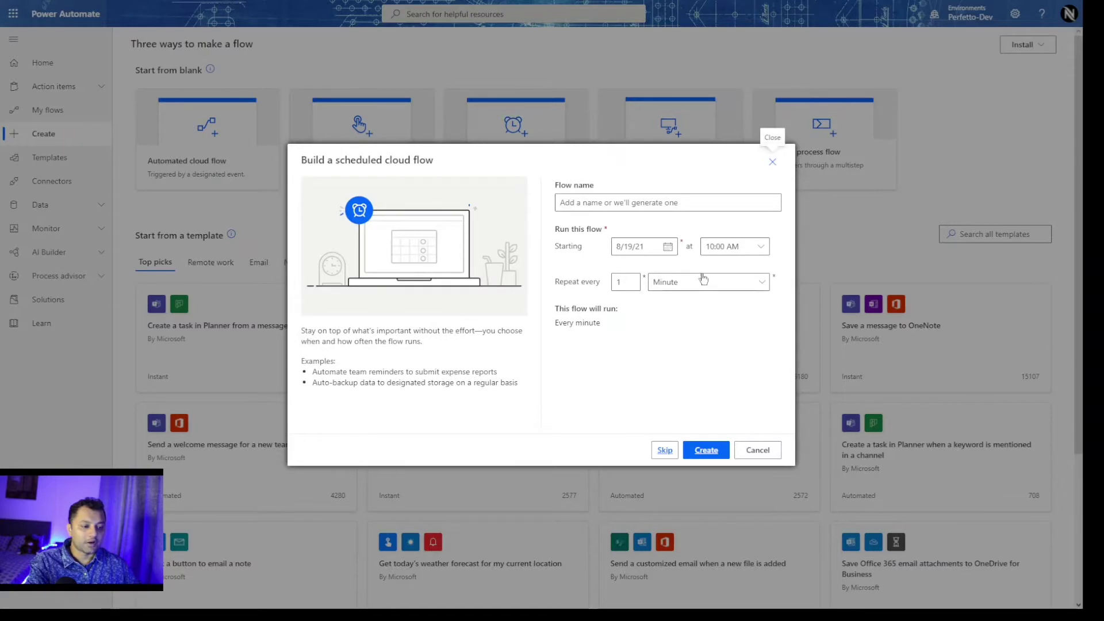
Name the new scheduled flow 'Demo_Flow_Scheduled_SQL'.
left_click(652, 202)
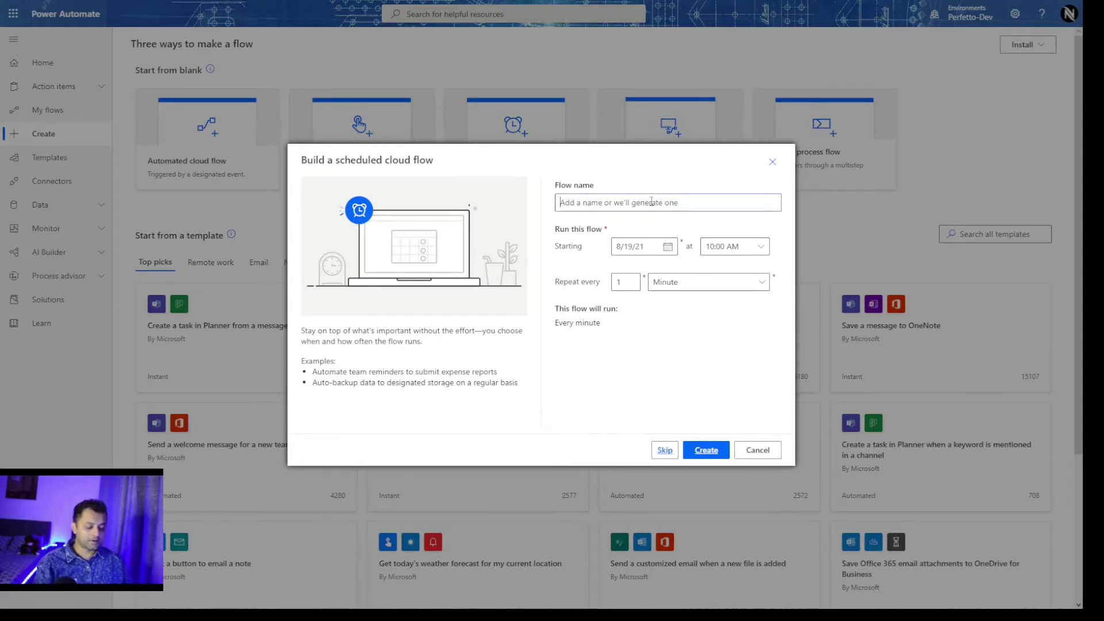
type("D")
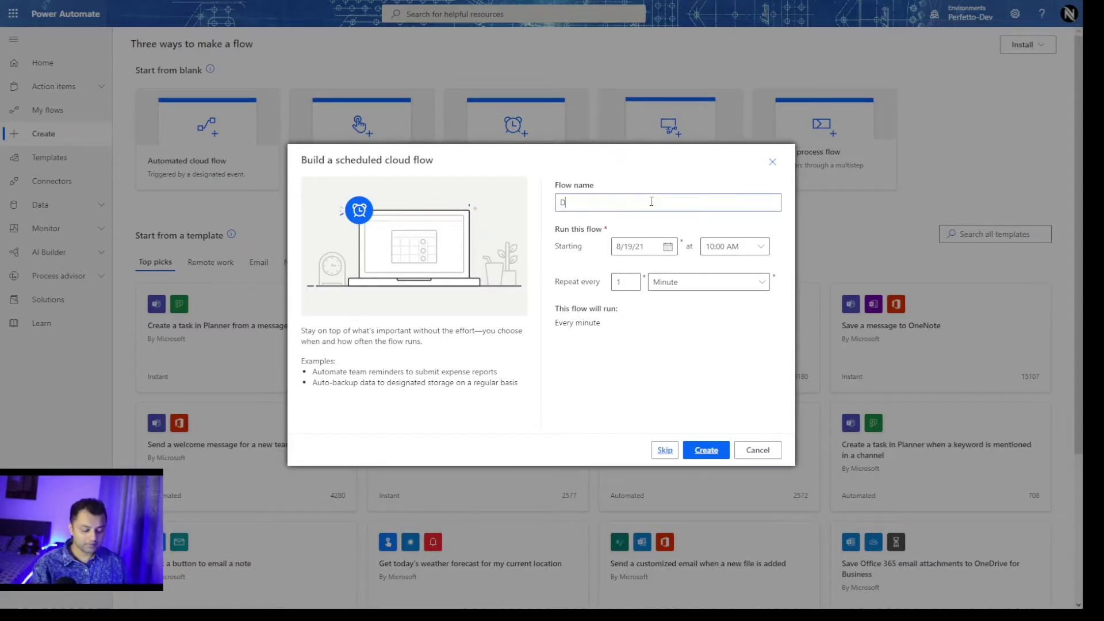
type("emo_")
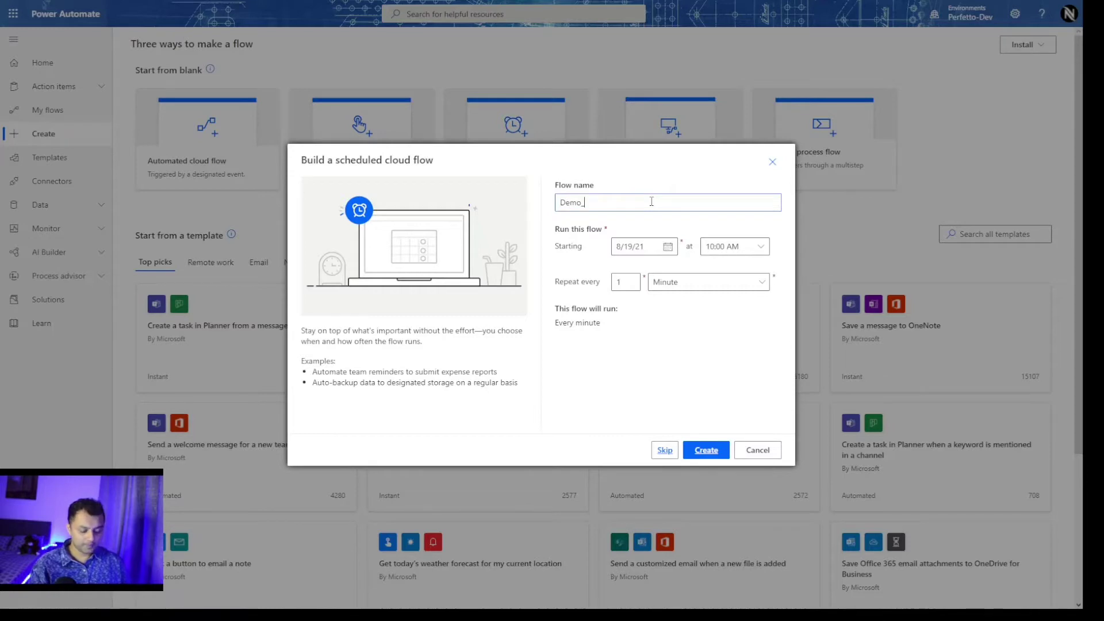
type("Flow for")
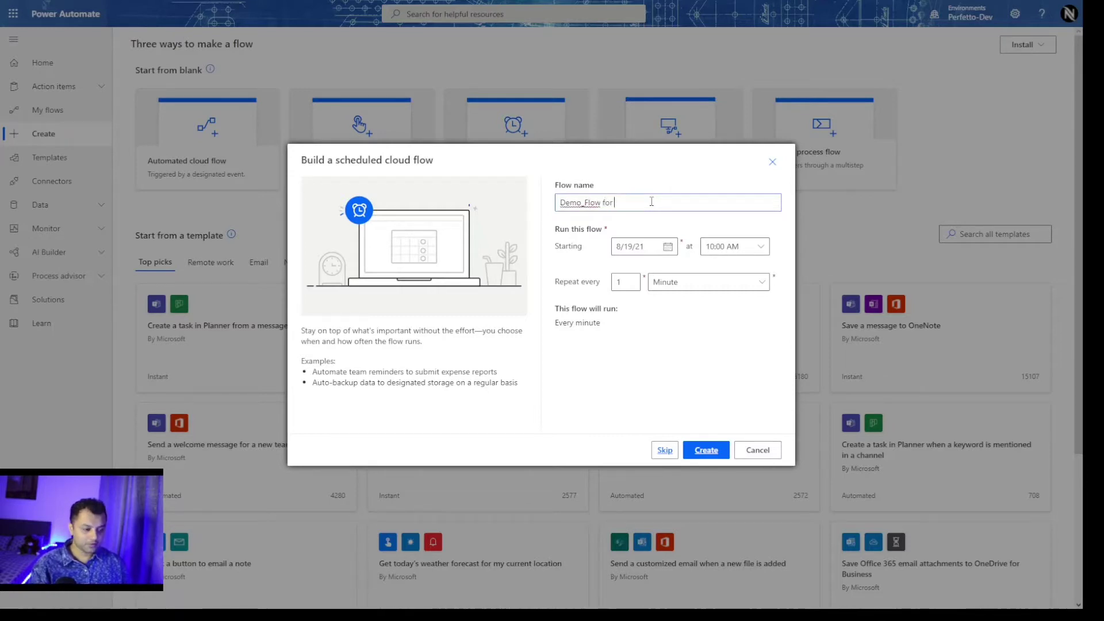
key("BackSpace")
key("BackSpace")
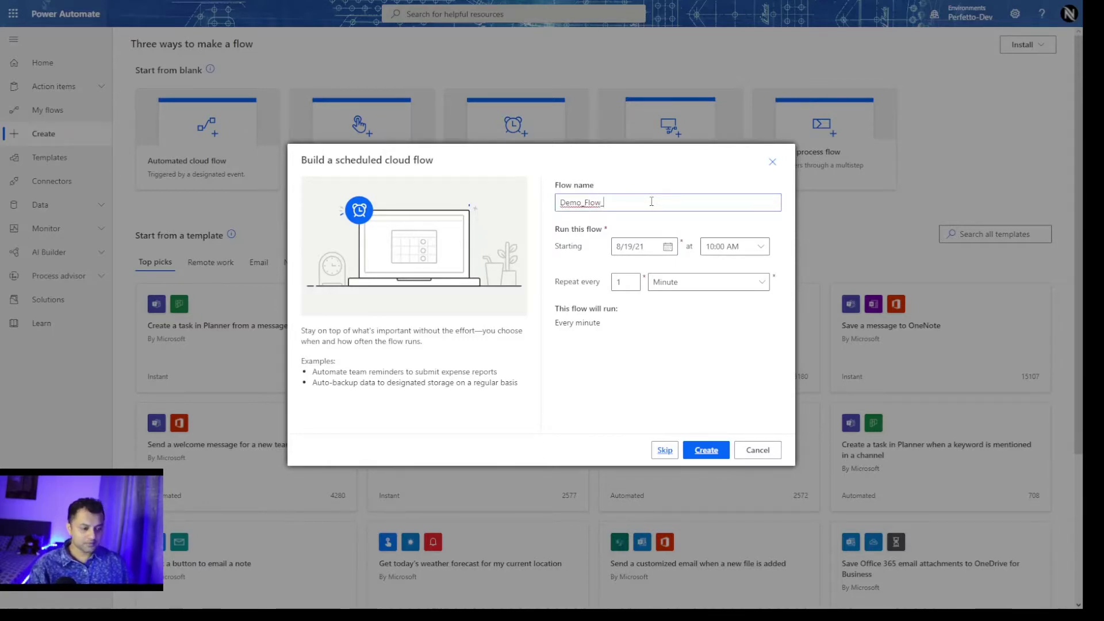
key("BackSpace")
type("_Sch")
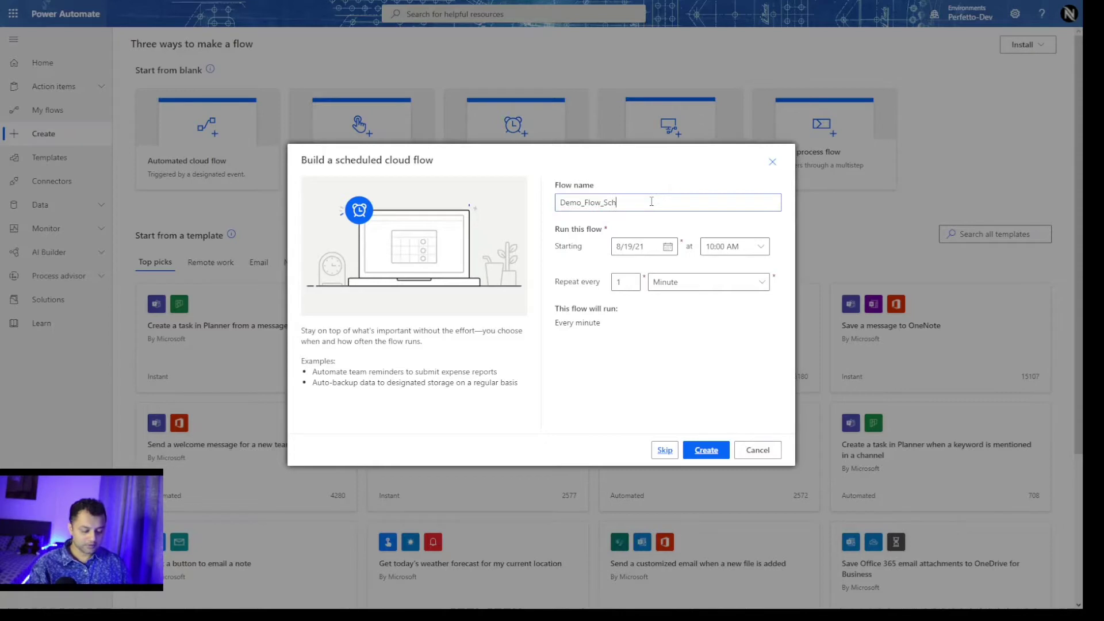
type("eduled_SQL")
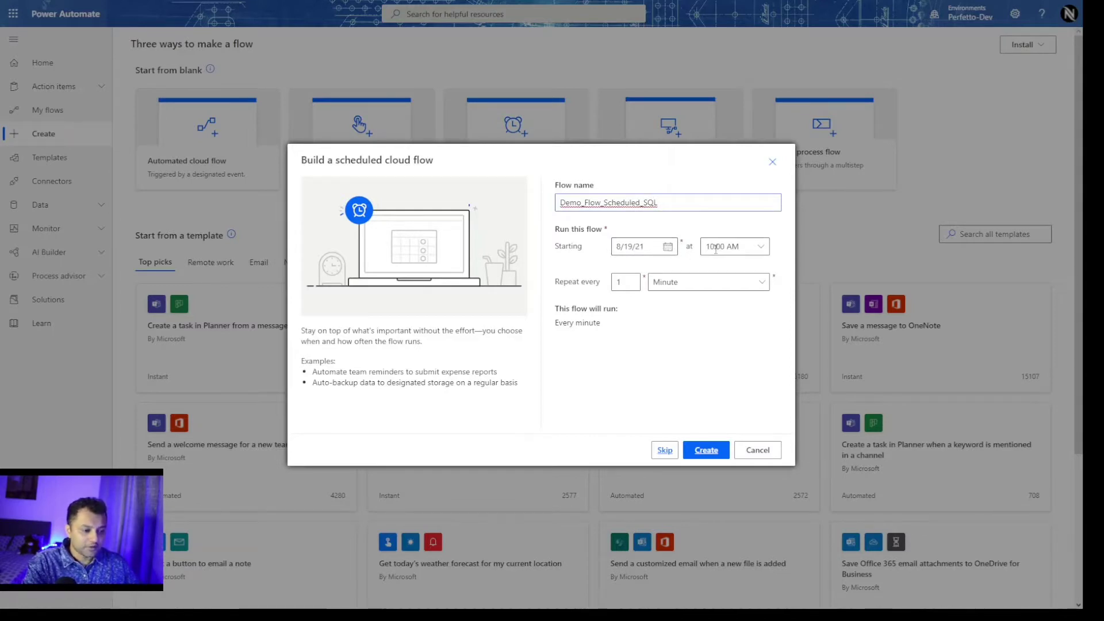
Keep the 8/19/21 start date, set the repeat unit to Day, and create the flow.
left_click(668, 248)
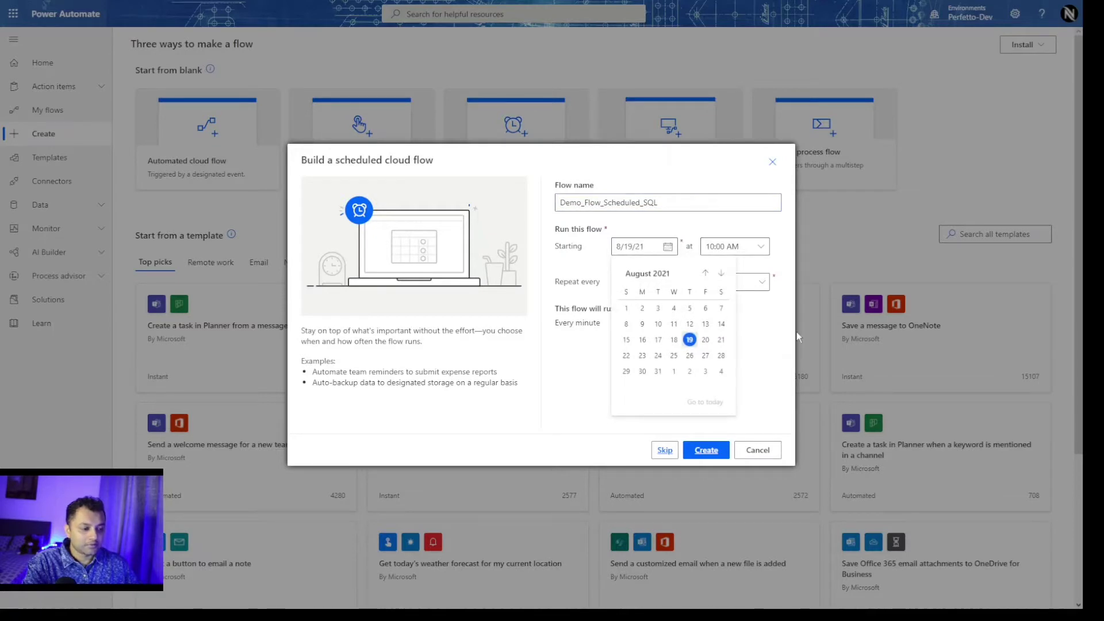
left_click(768, 327)
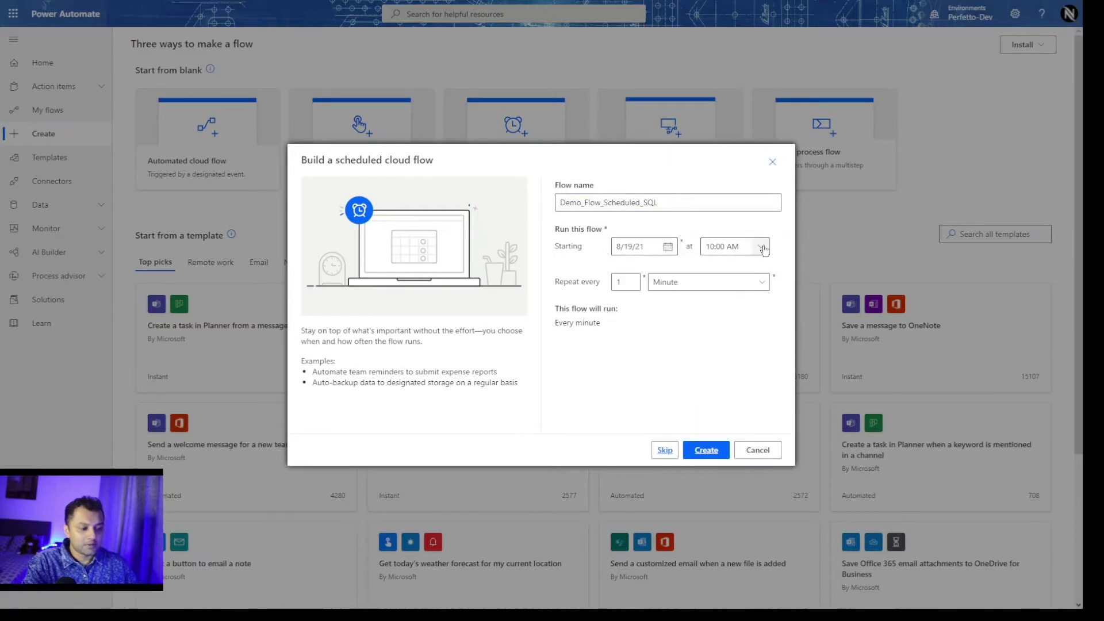
left_click(737, 287)
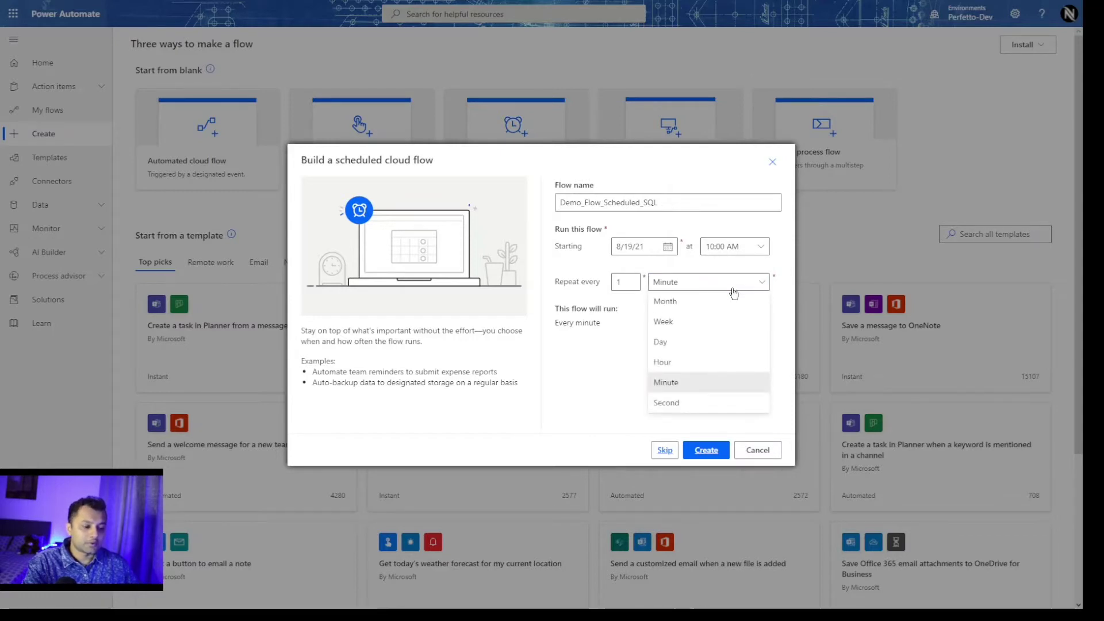
left_click(660, 342)
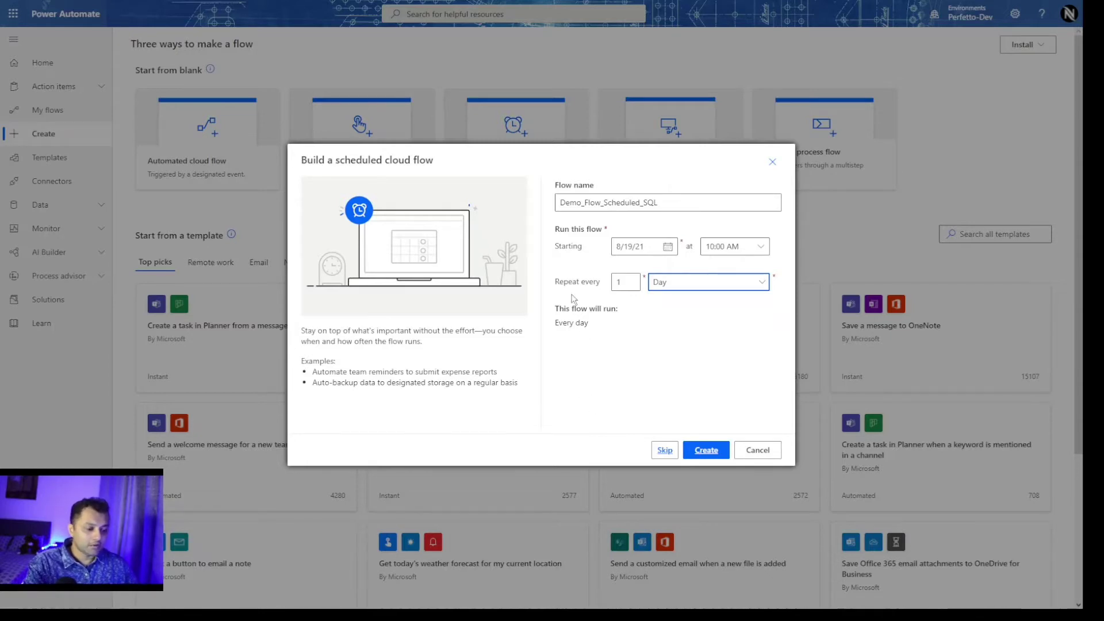
left_click(706, 450)
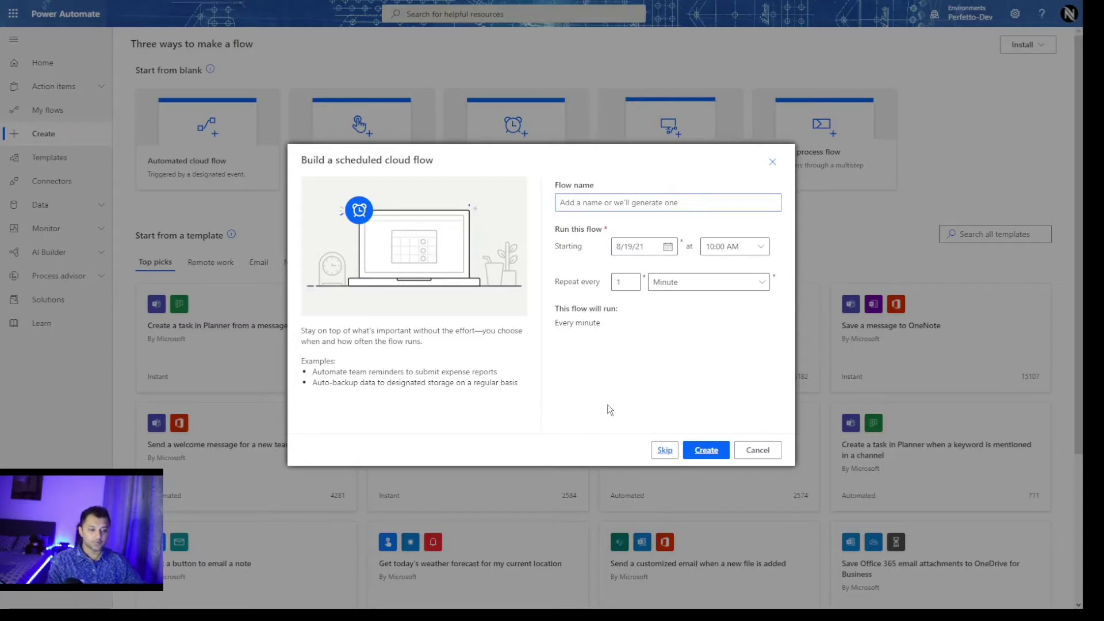
Enter 'DemoSQL_SP_CSV_Email' as the flow name and choose Day as the repeat unit.
left_click(655, 204)
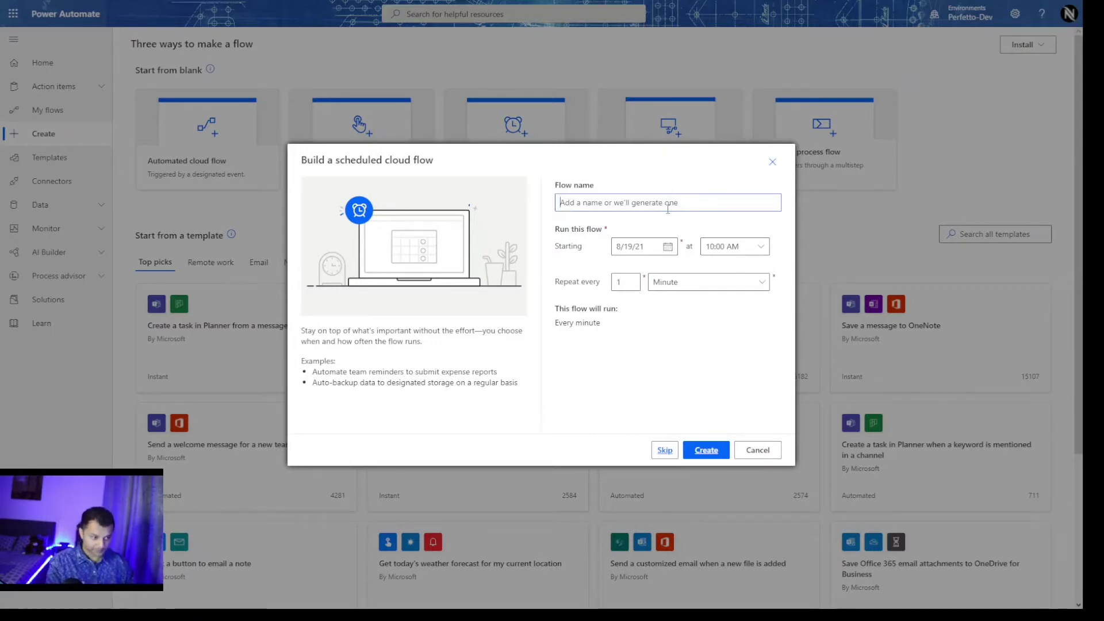
type("DEm")
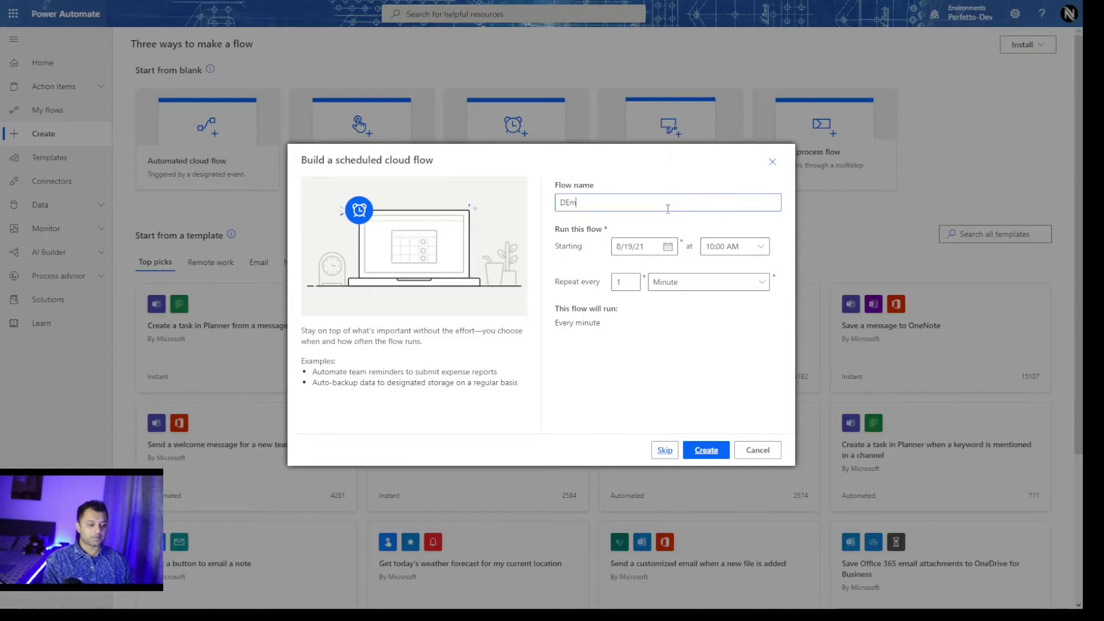
type("moSQL")
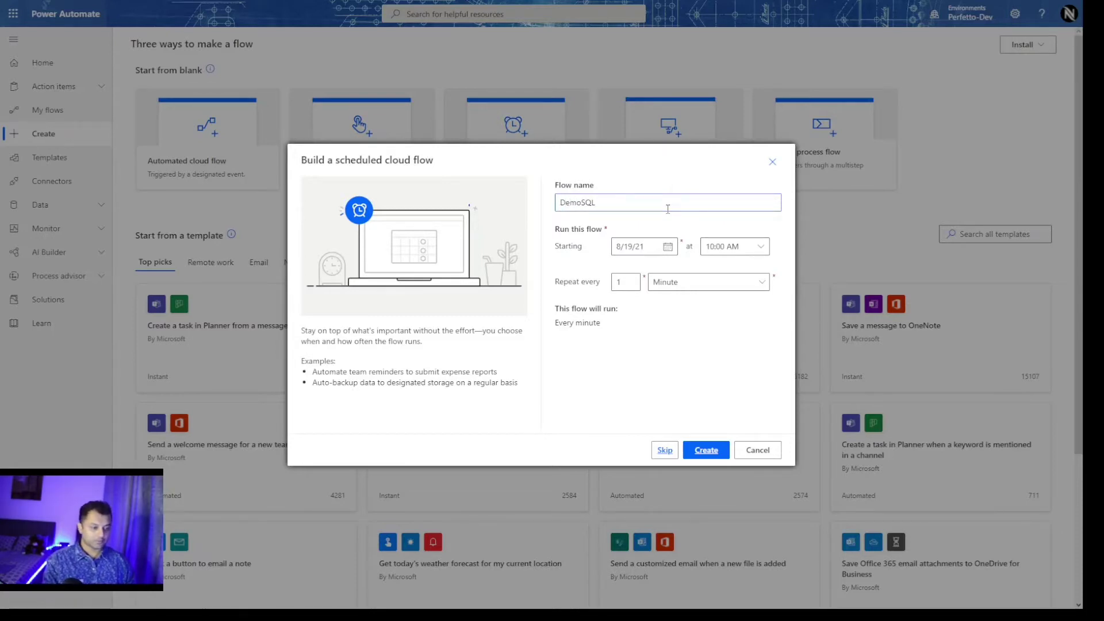
type("_")
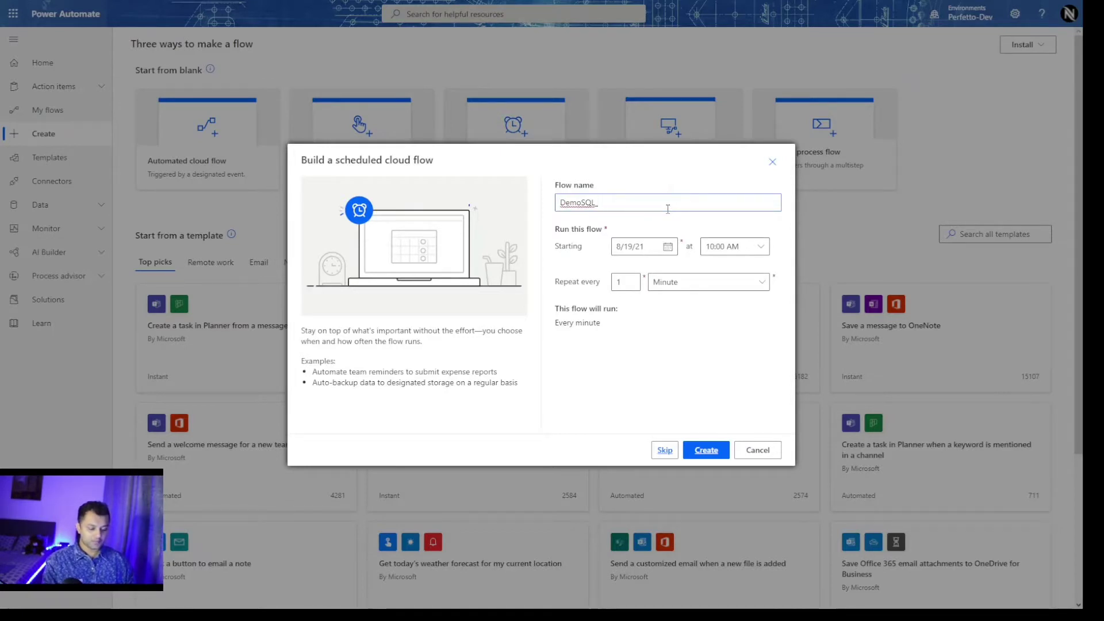
type("SP_")
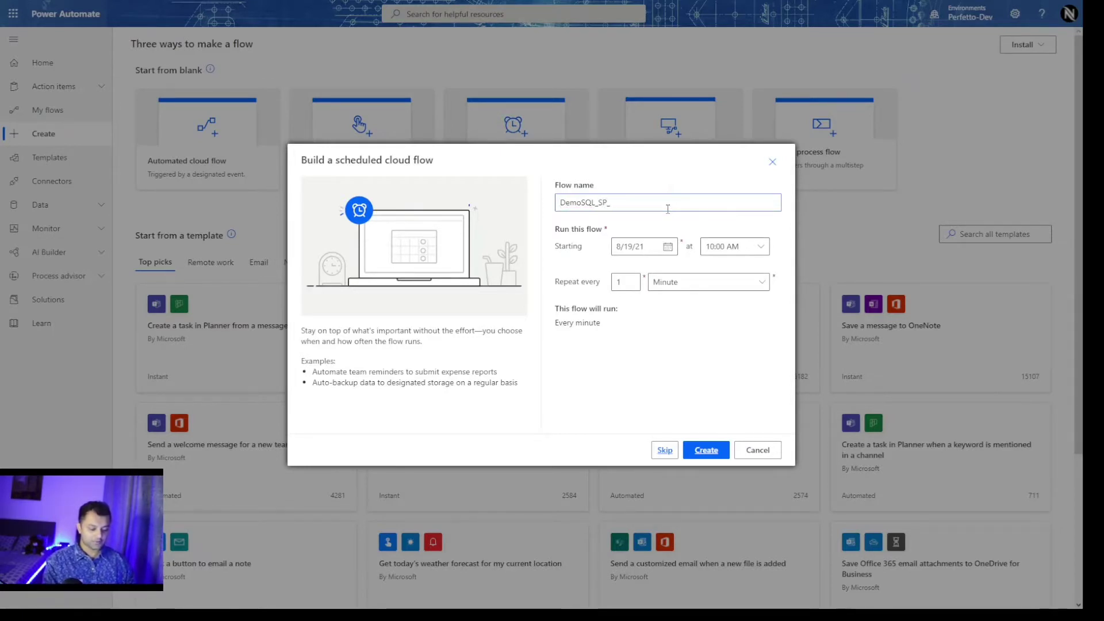
type("CSV")
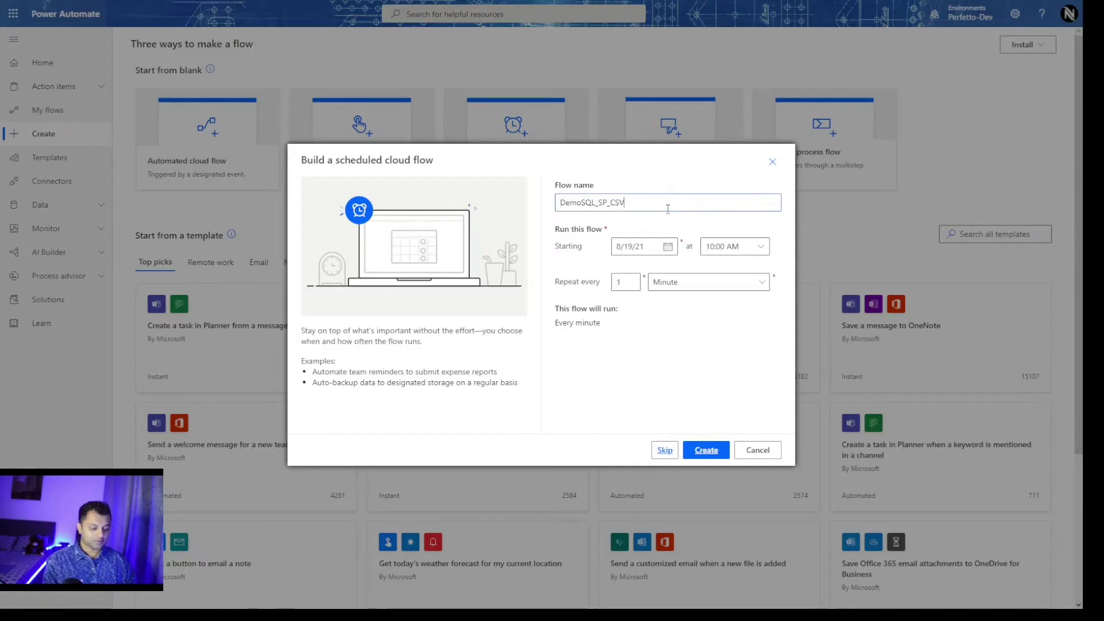
type("_")
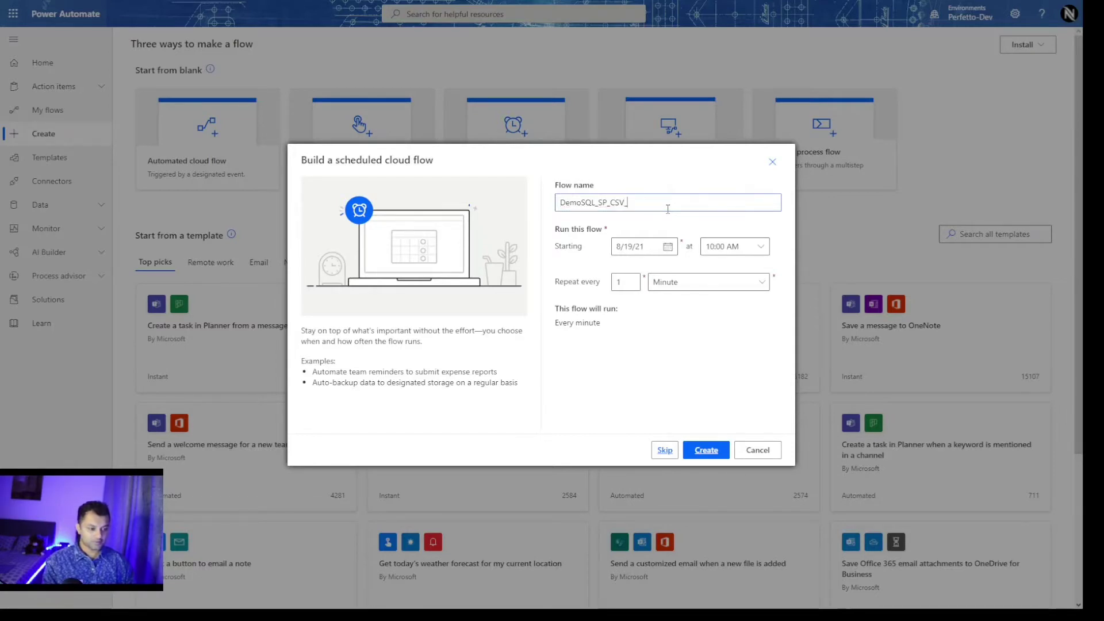
type("Email")
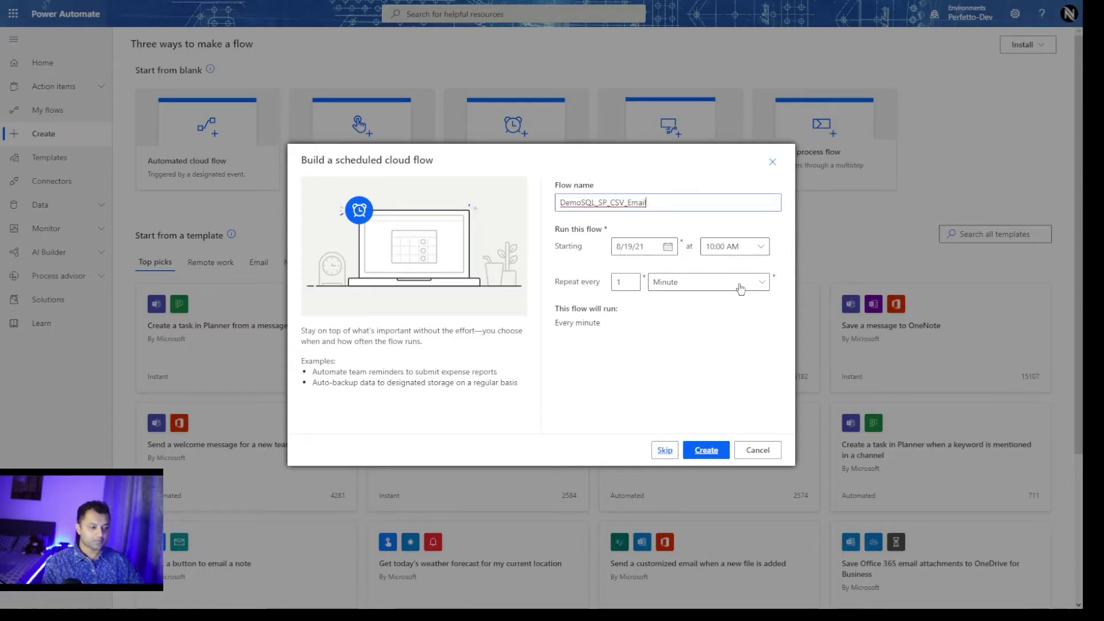
left_click(757, 289)
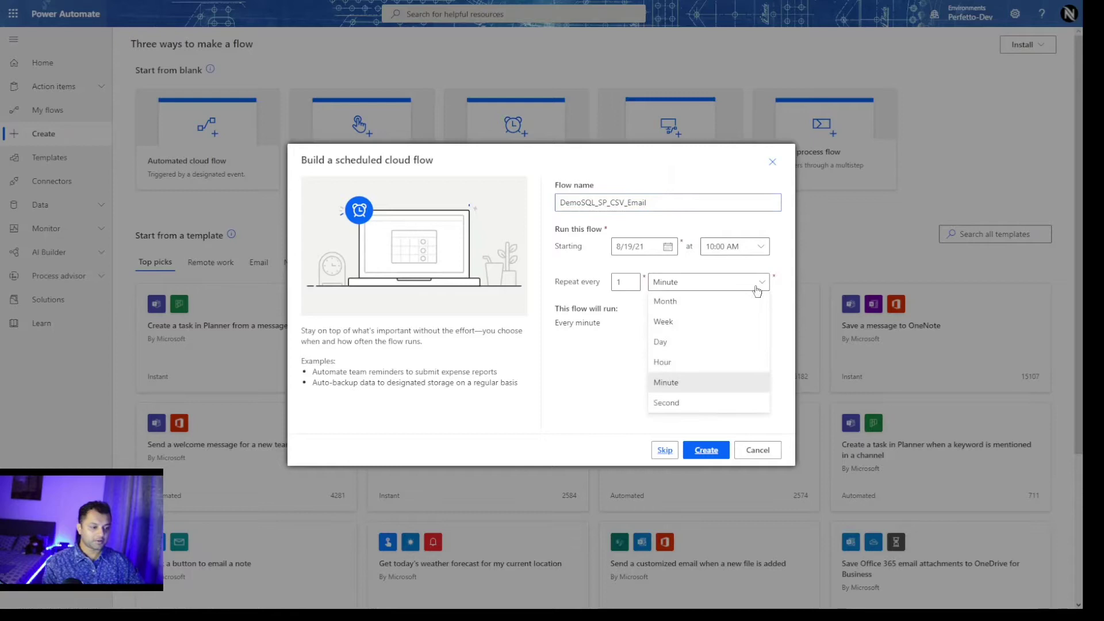
left_click(692, 340)
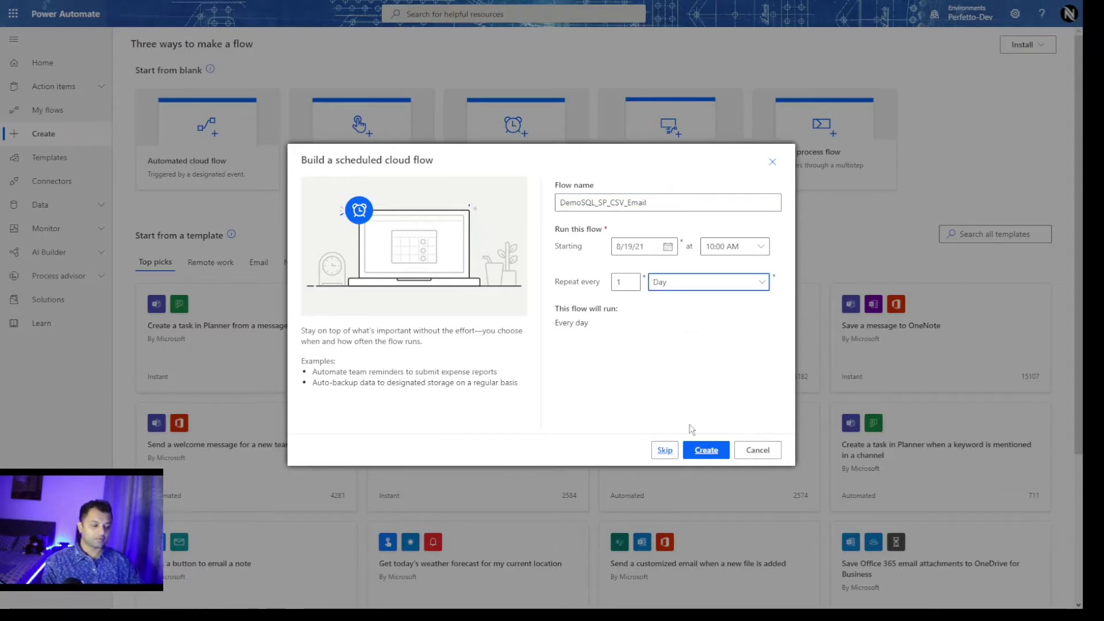
Create the flow, add a step after Recurrence, and pick the SQL Server connector via a 'sql' search.
left_click(711, 452)
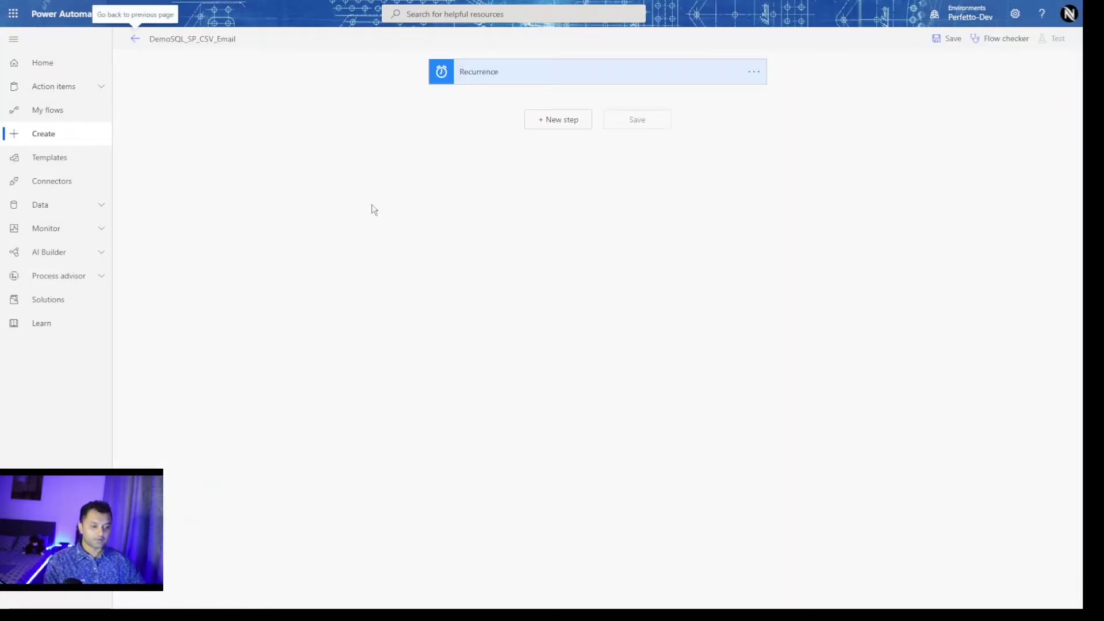
left_click(557, 121)
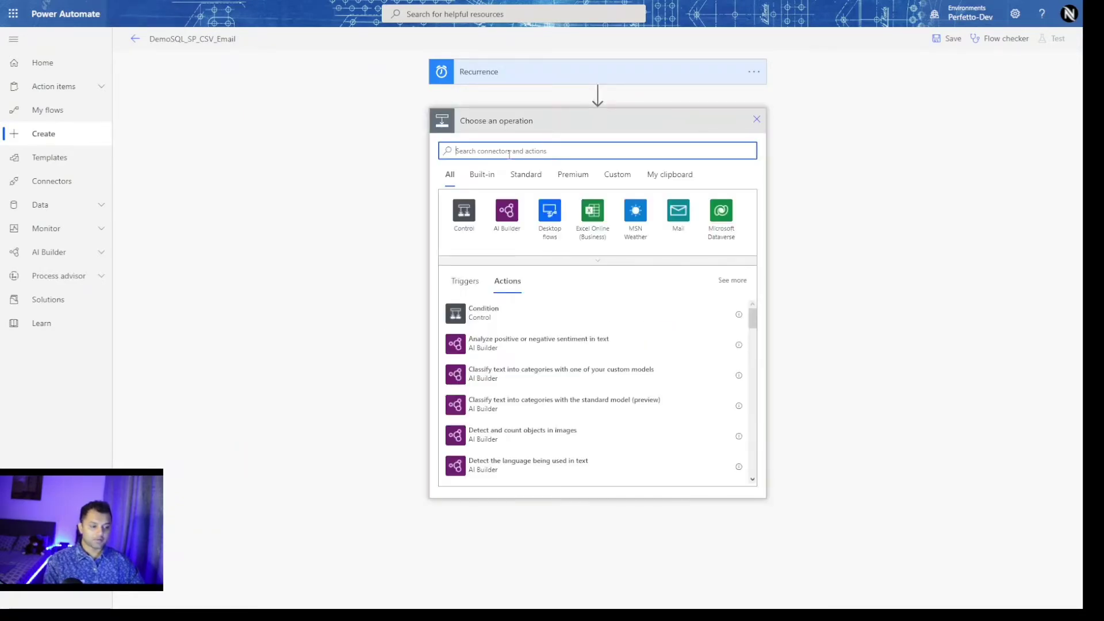
type("sql")
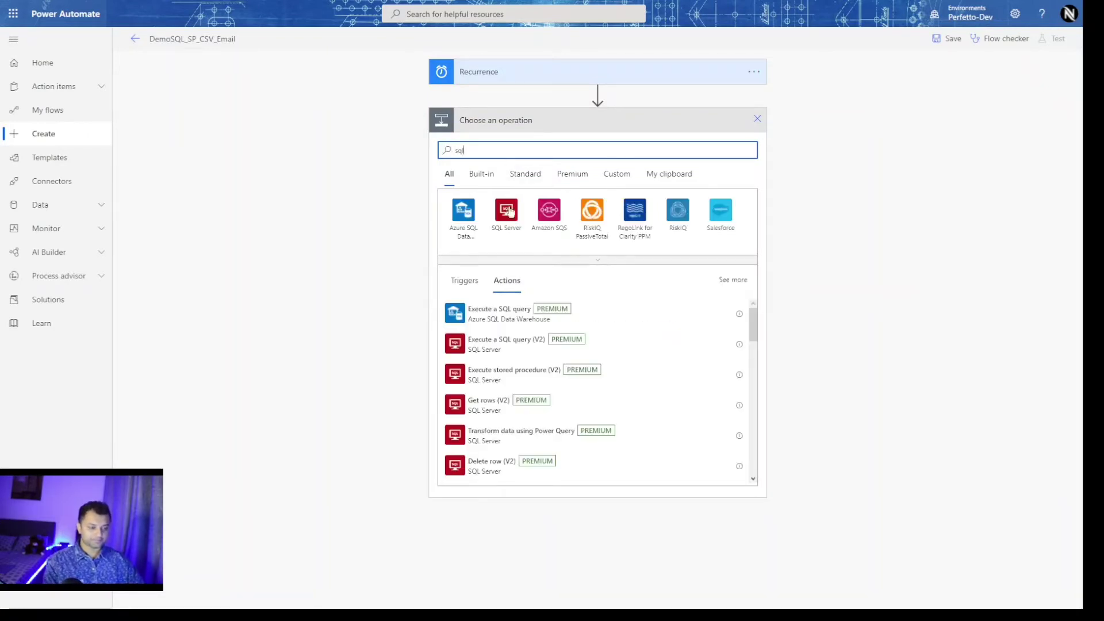
left_click(507, 210)
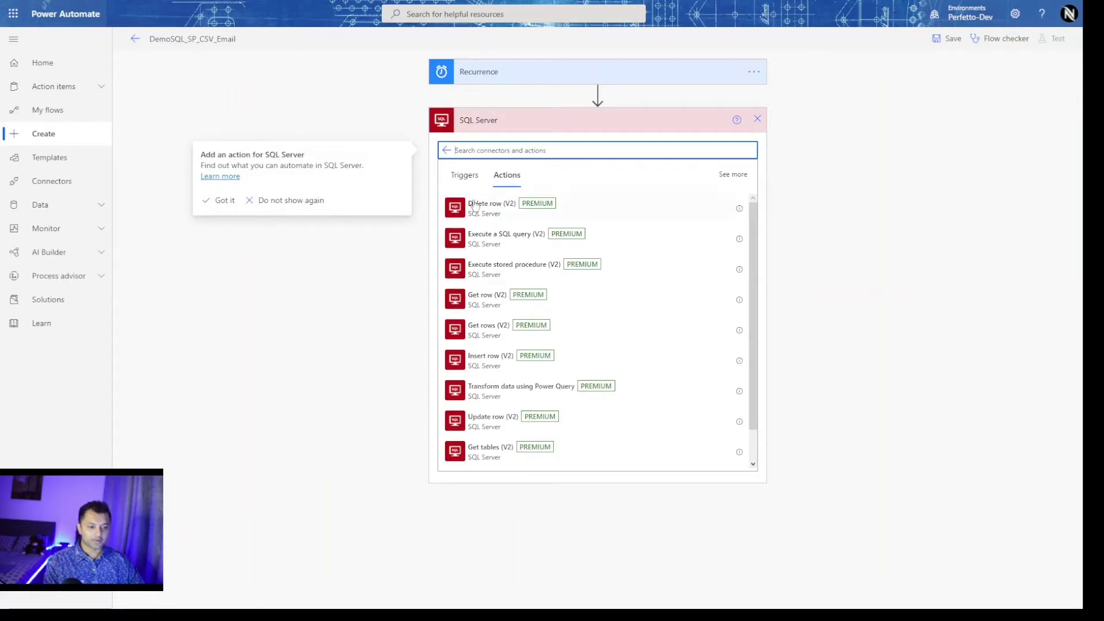
left_click(214, 210)
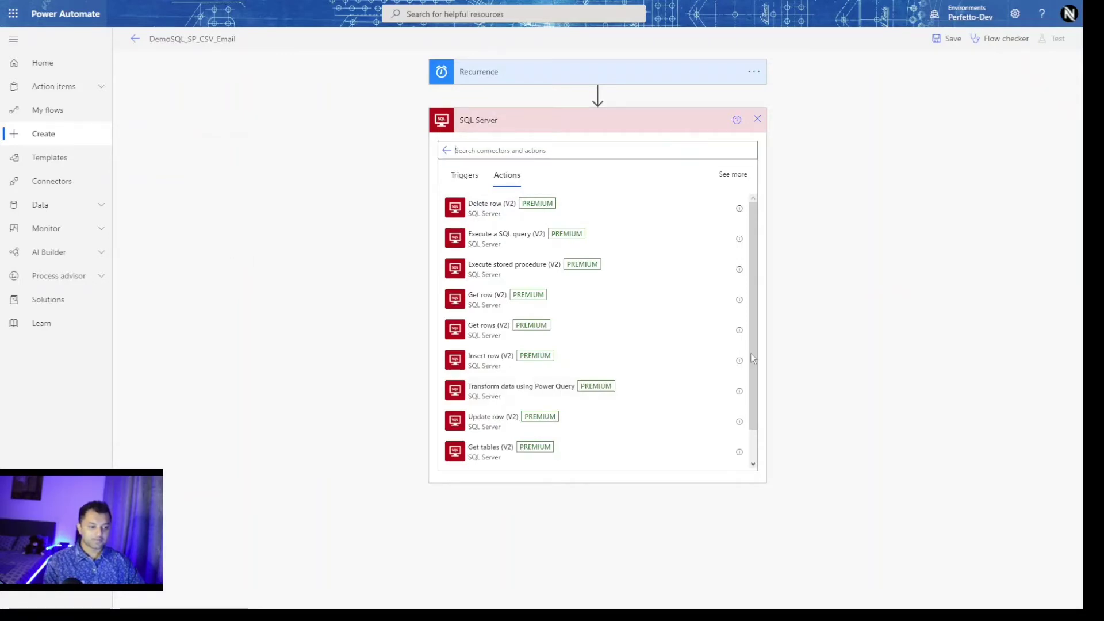
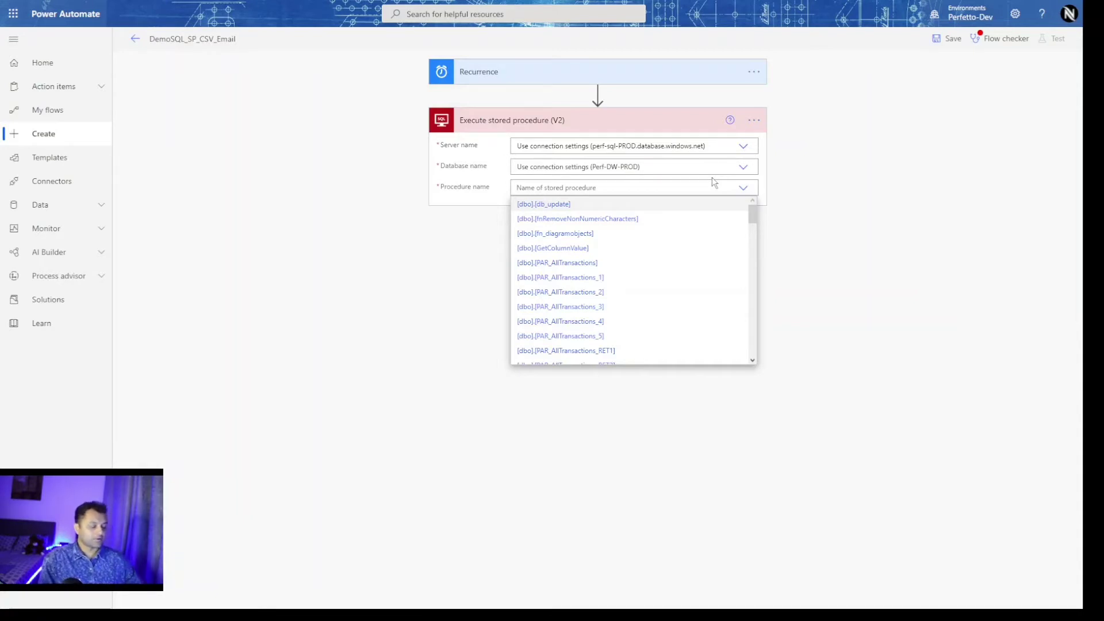
Run the [dbo].[PTCL_EmaarSales_Store_1201] procedure with Monthly set to No.
scroll(679, 238, "down", 3)
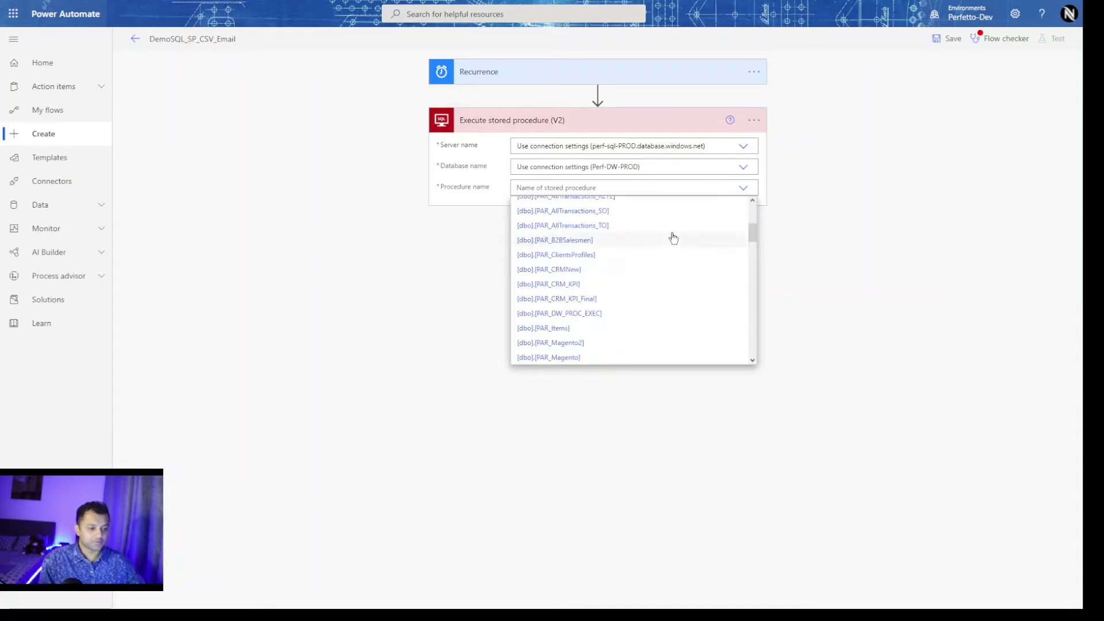
scroll(673, 239, "down", 10)
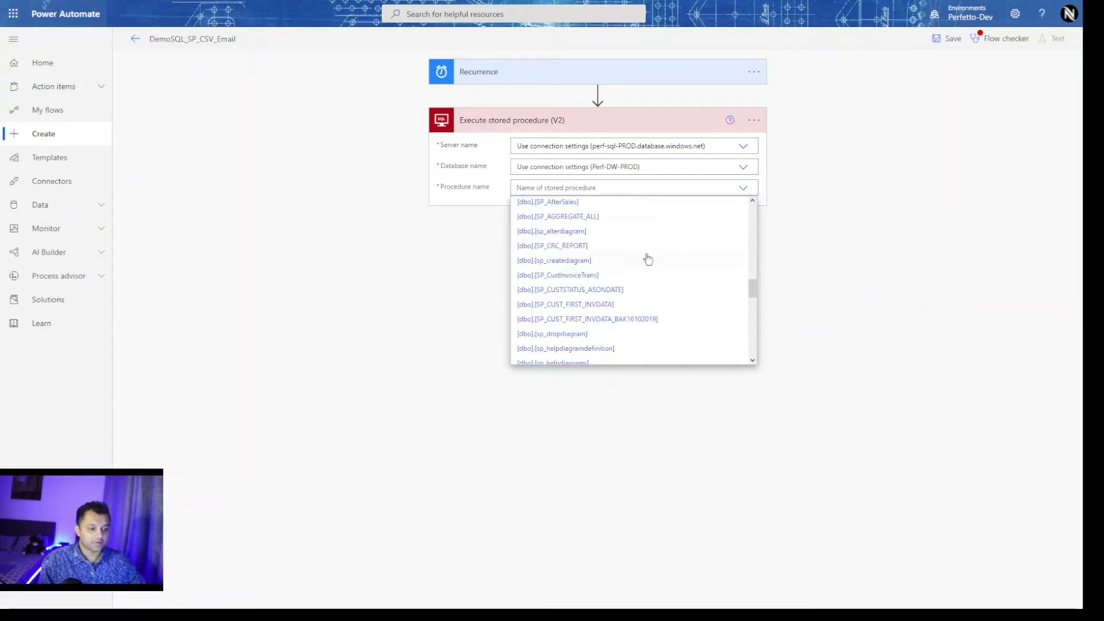
scroll(664, 268, "up", 4)
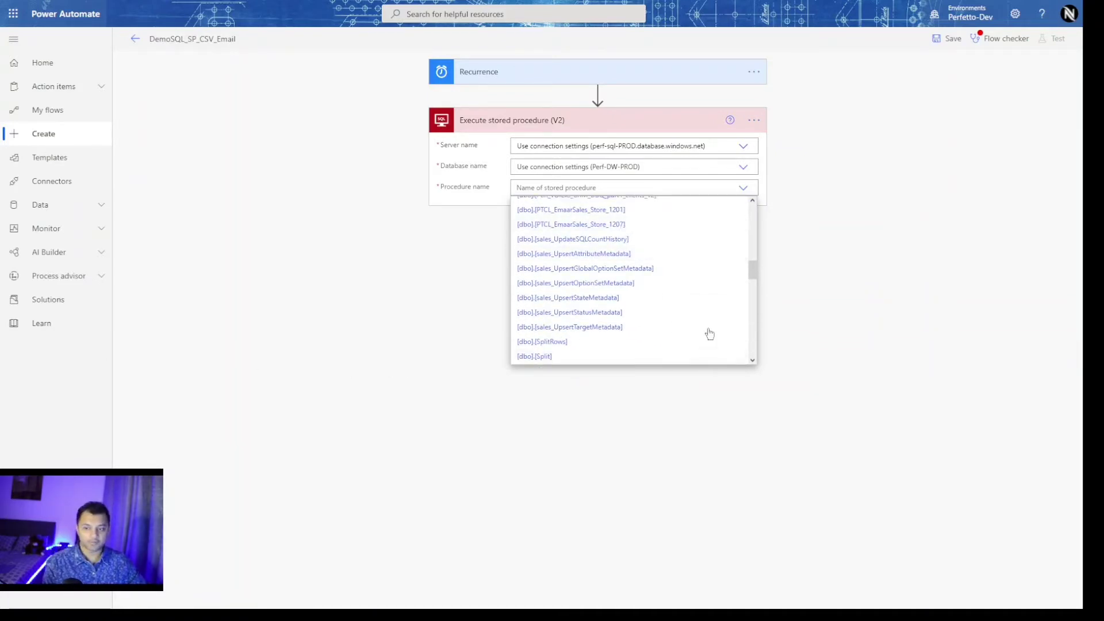
scroll(668, 309, "up", 2)
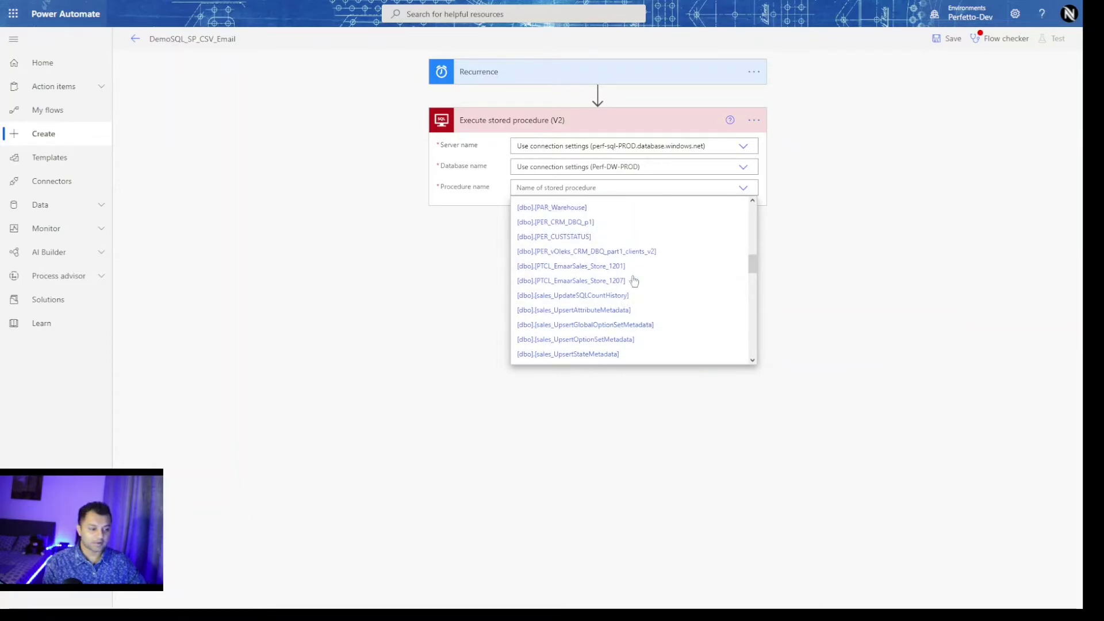
left_click(597, 268)
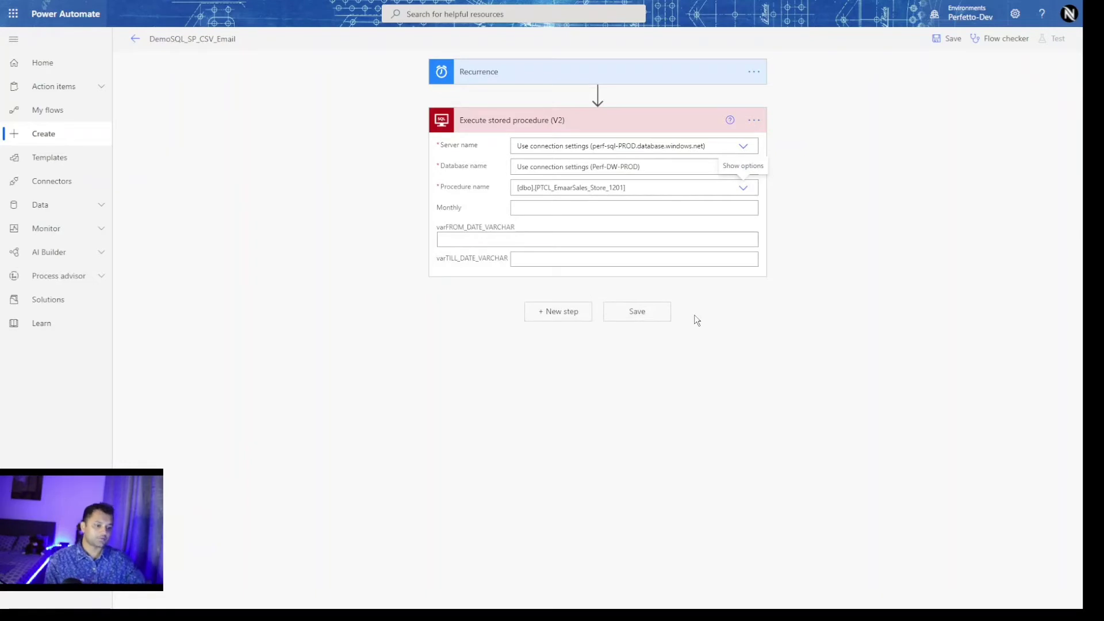
left_click(623, 210)
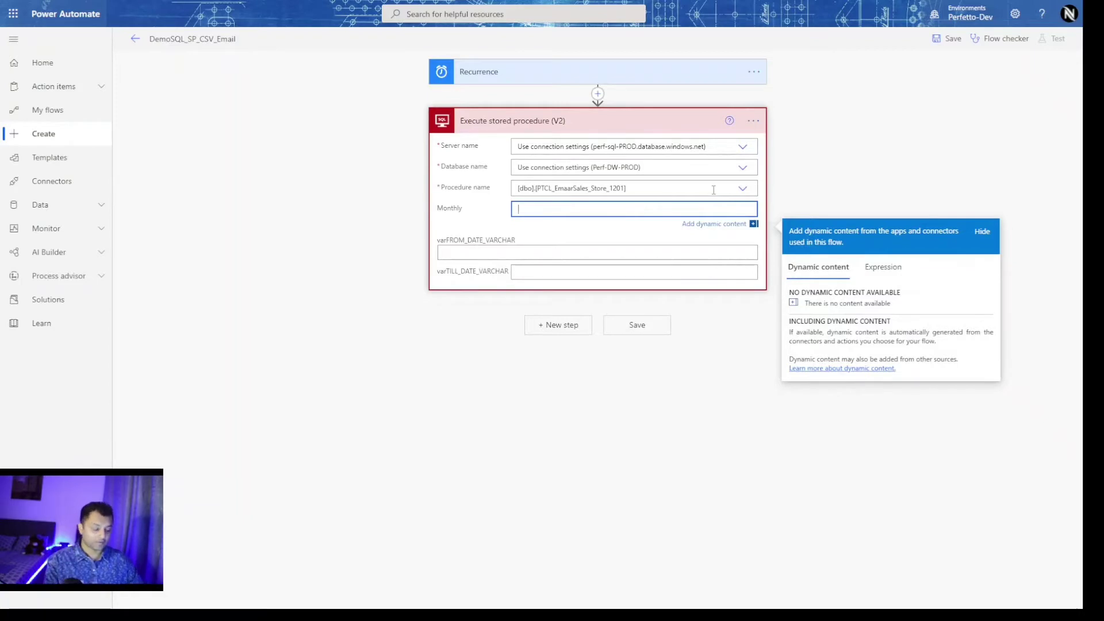
type("No")
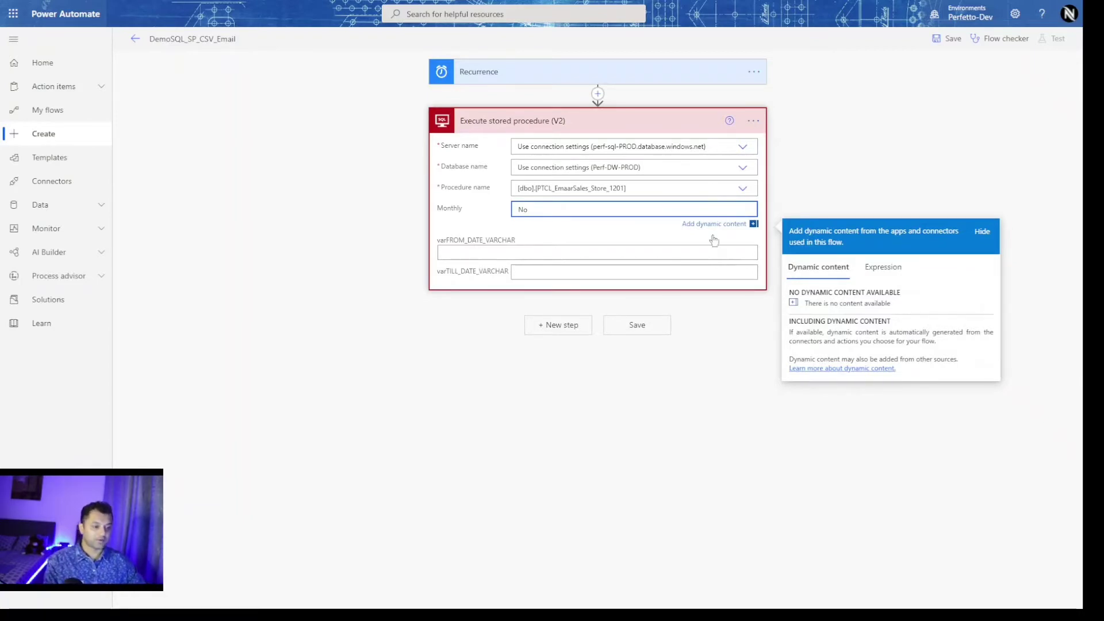
left_click(653, 253)
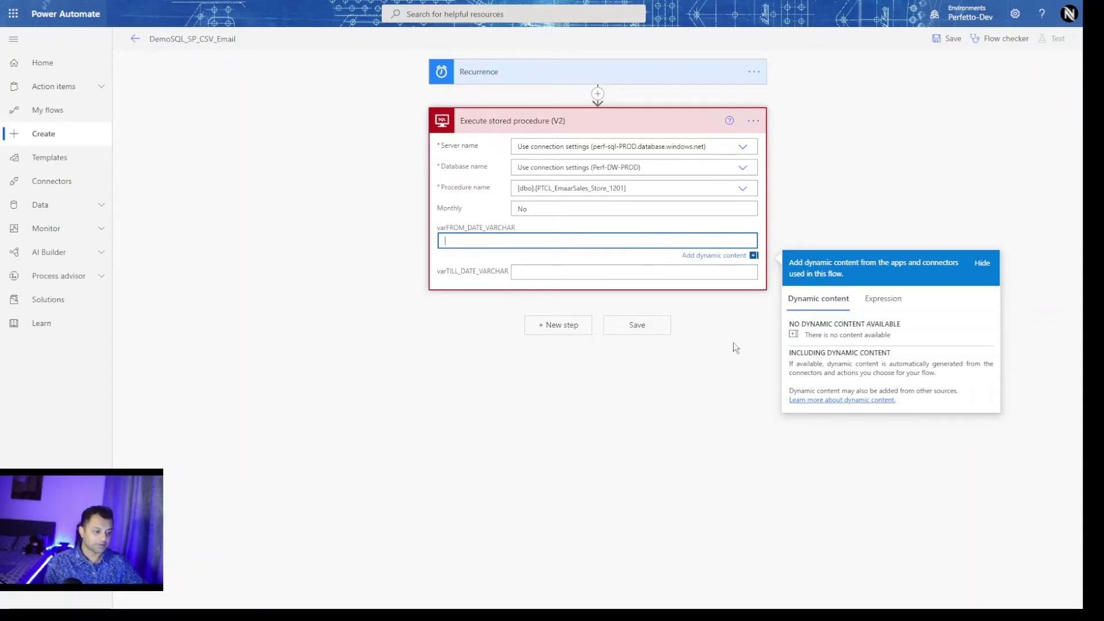
left_click(726, 260)
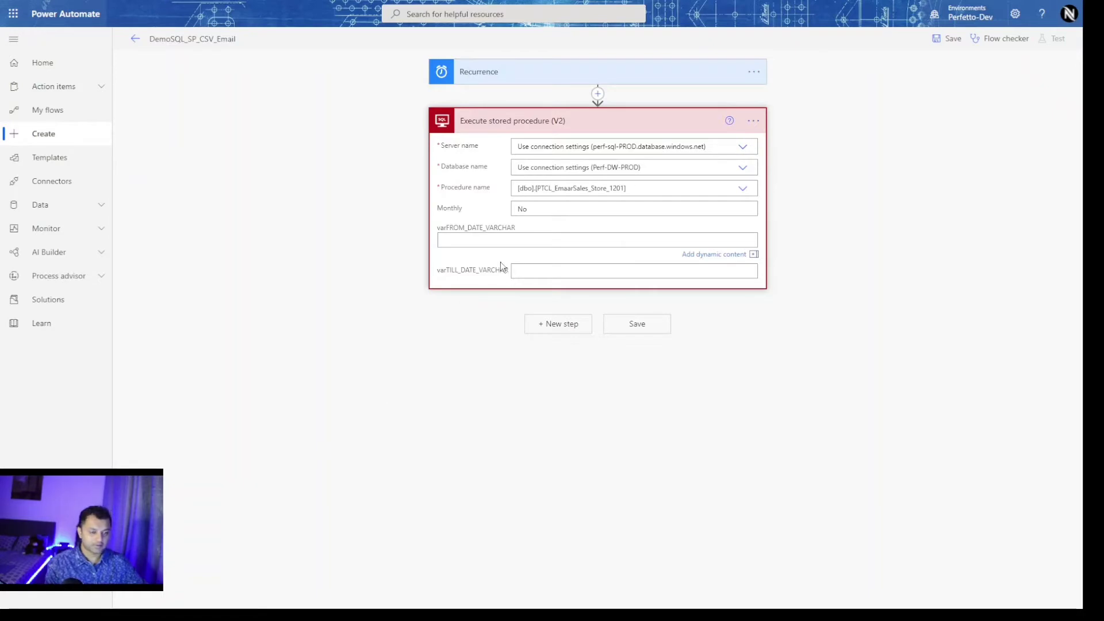
Paste string(formatDateTime(addDays(utcNow(), -1), 'yyyy-MM-dd')) into both FROM and TILL date parameters.
left_click(529, 237)
type("string(formatDateTime(addDays(utcNow(), -1), 'yyyy-MM-dd'))")
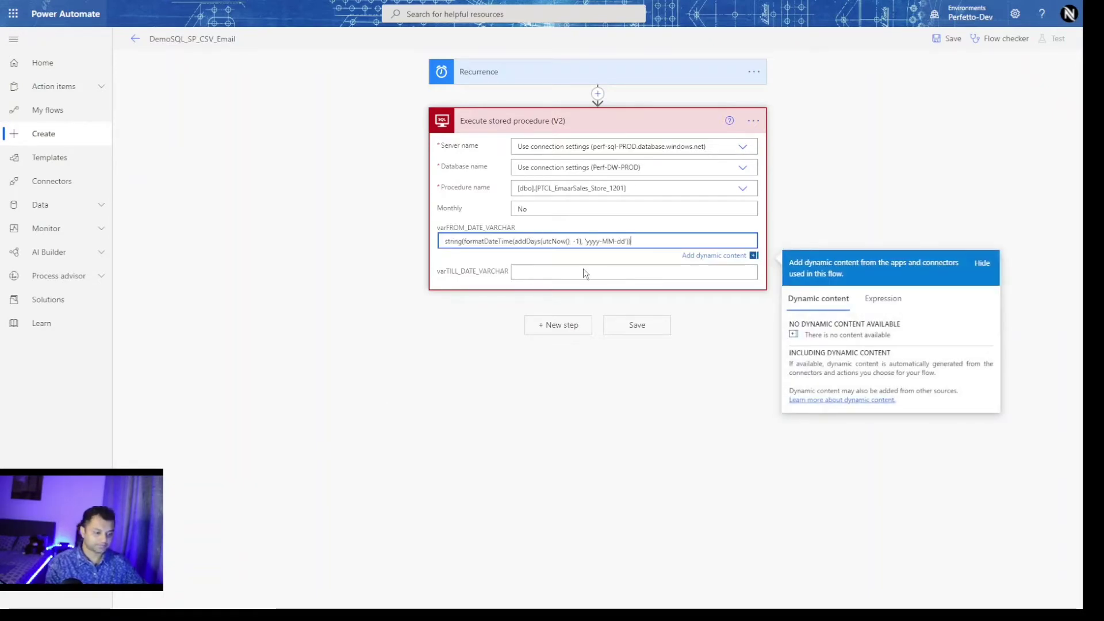
left_click(584, 273)
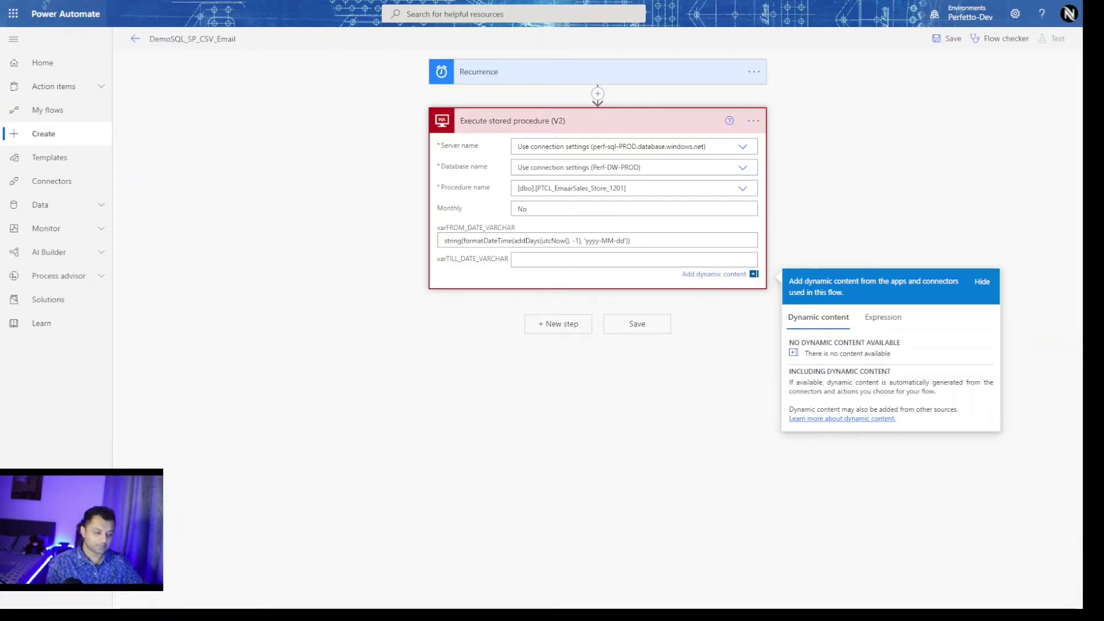
left_click(602, 260)
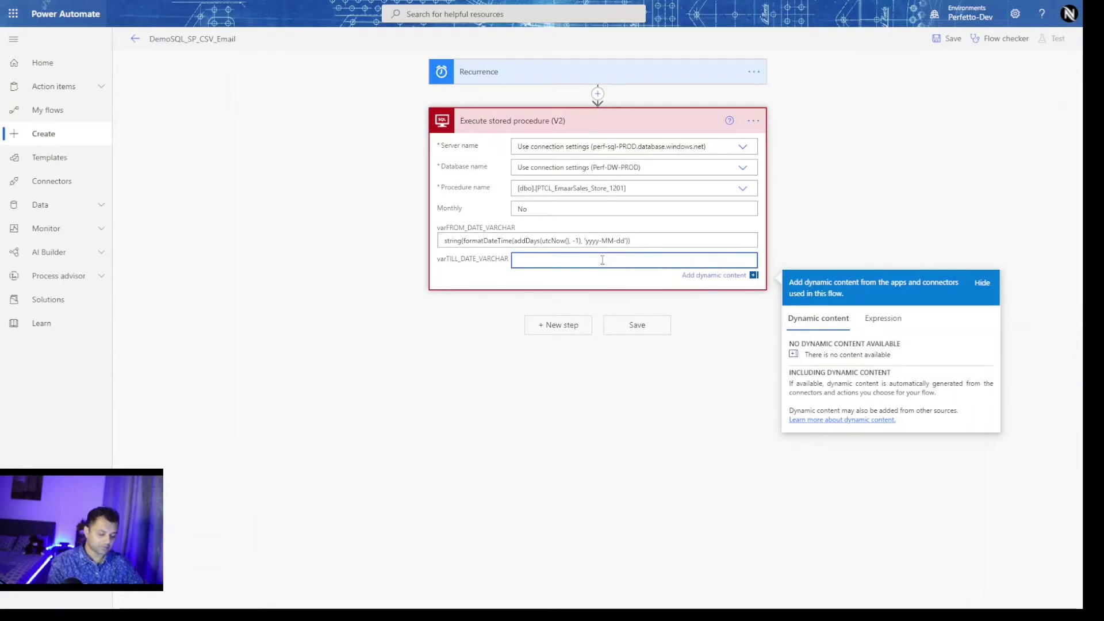
type("string(formatDateTime(addDays(utcNow(), -1), 'yyyy-MM-dd'))")
left_click(720, 308)
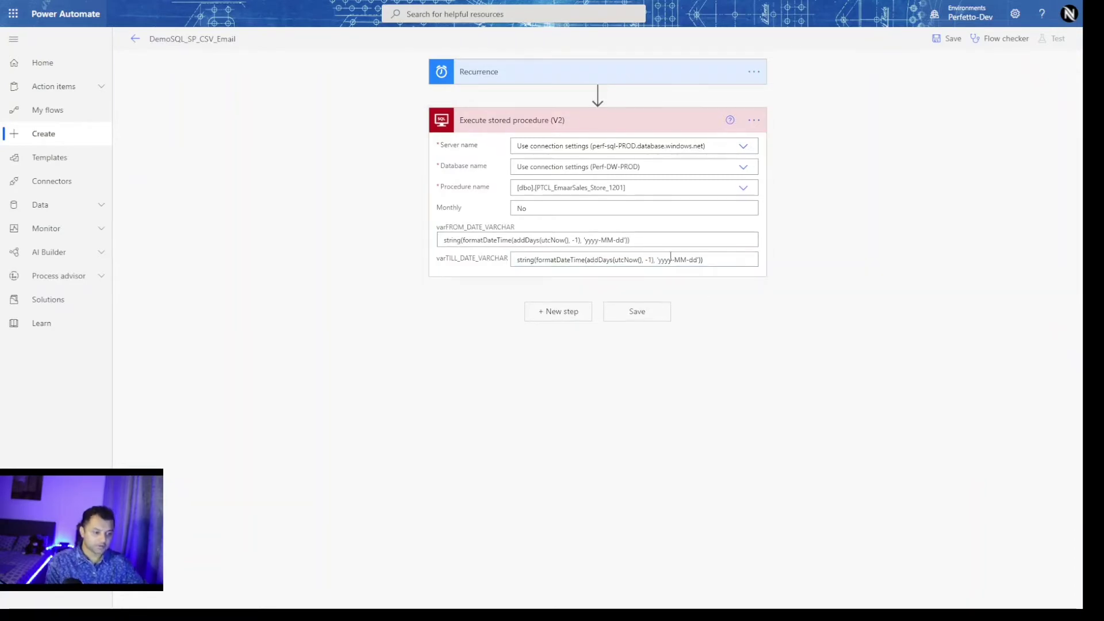
Start building the date expression in the Expression editor, then discard it without applying.
left_click(683, 235)
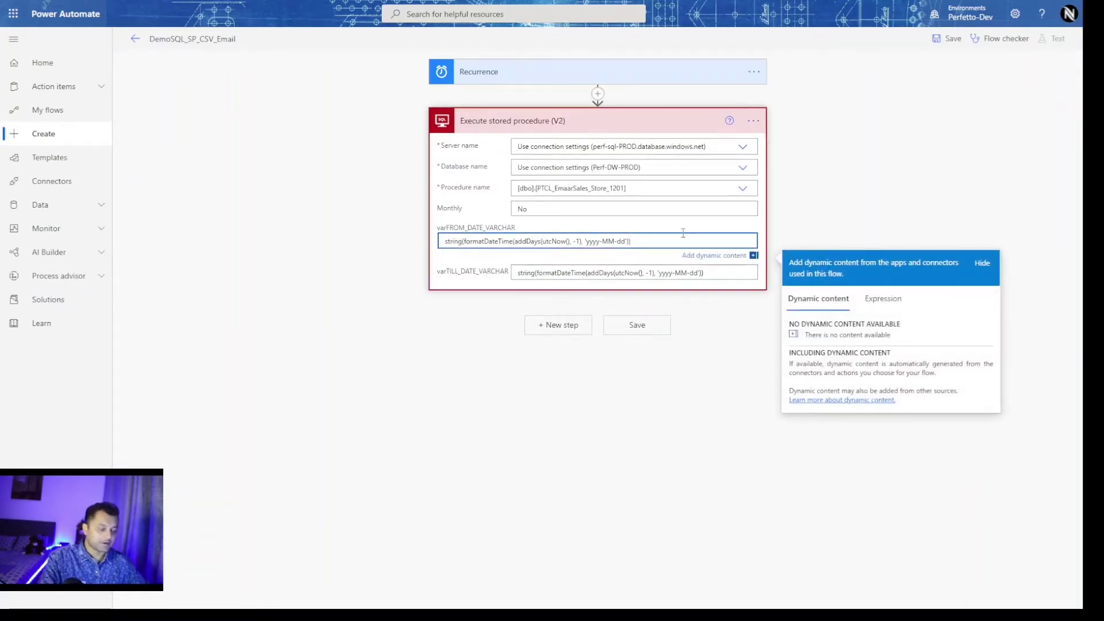
left_click(894, 304)
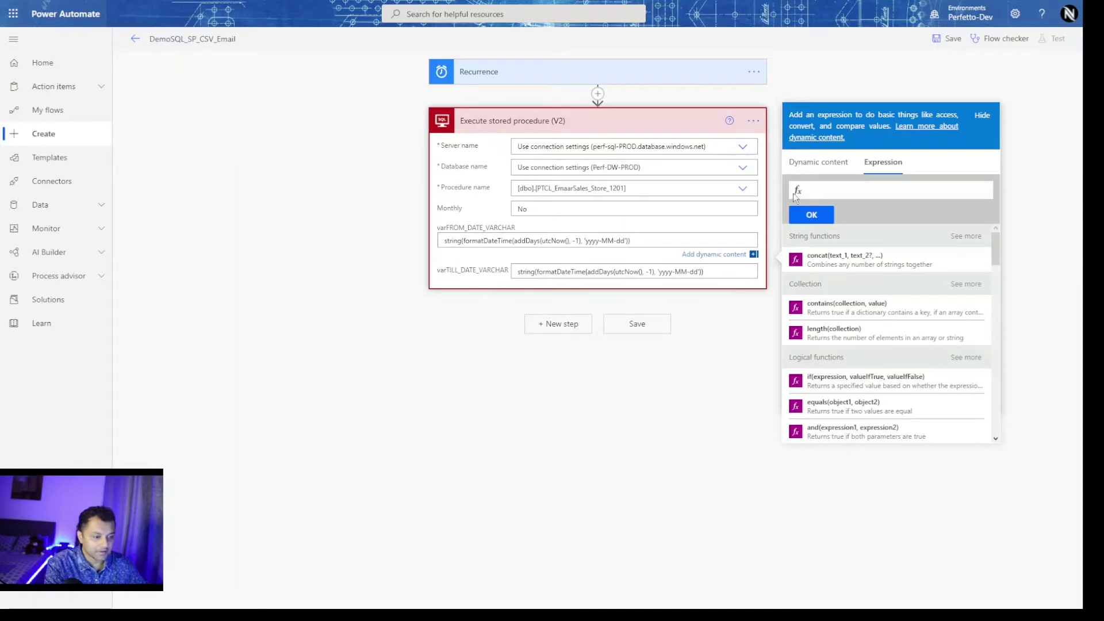
left_click(830, 190)
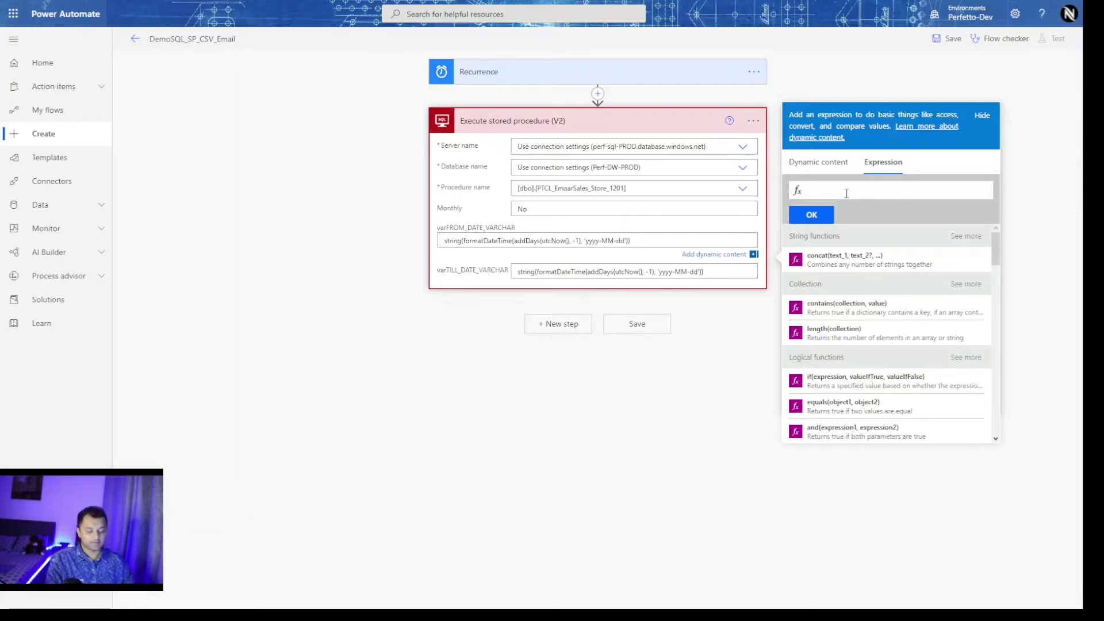
type("str")
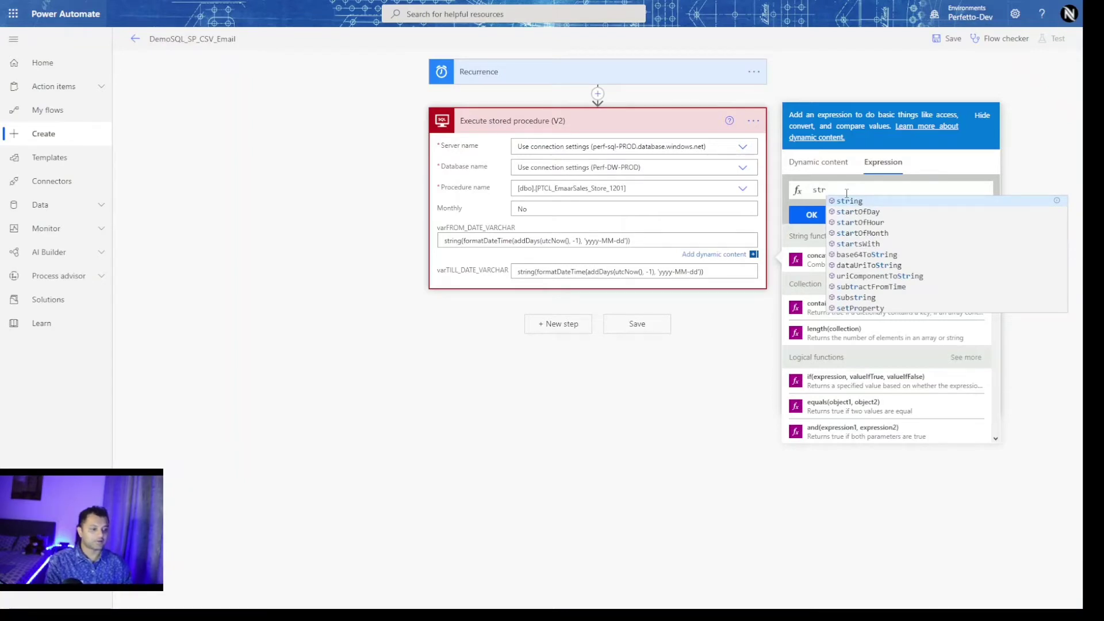
key("Return")
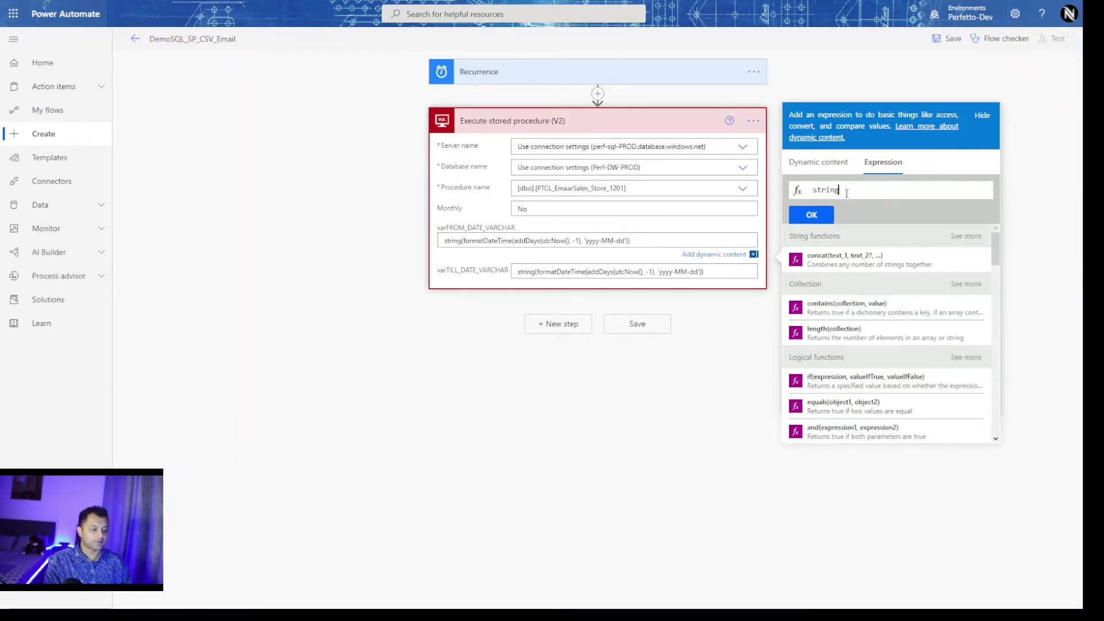
type("(")
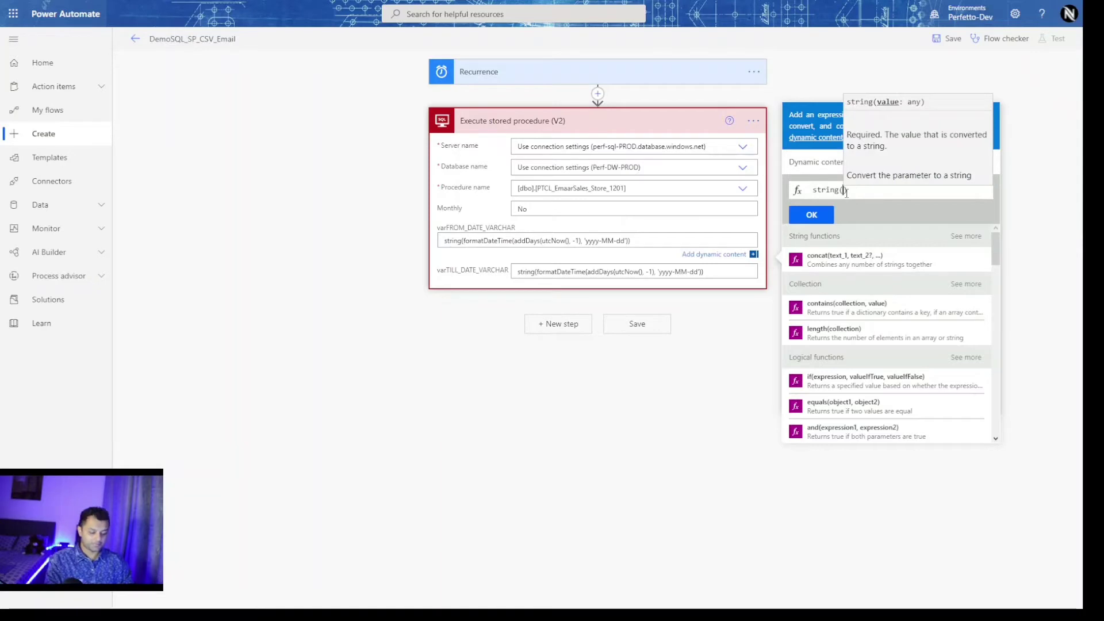
type("from")
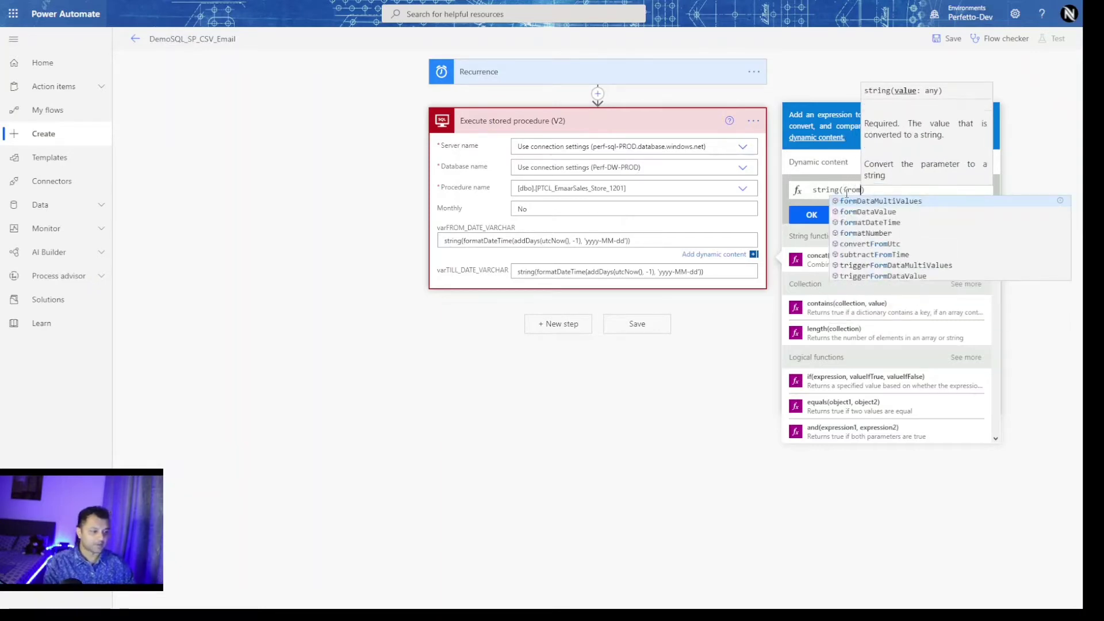
key("Down")
key("Down")
key("Return")
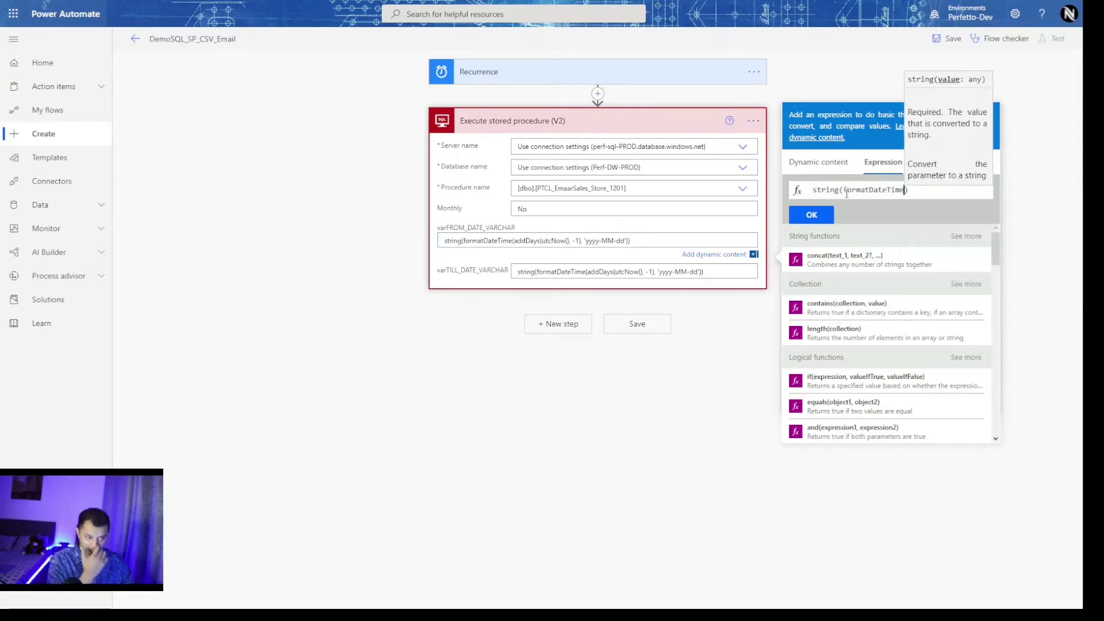
type("(ad")
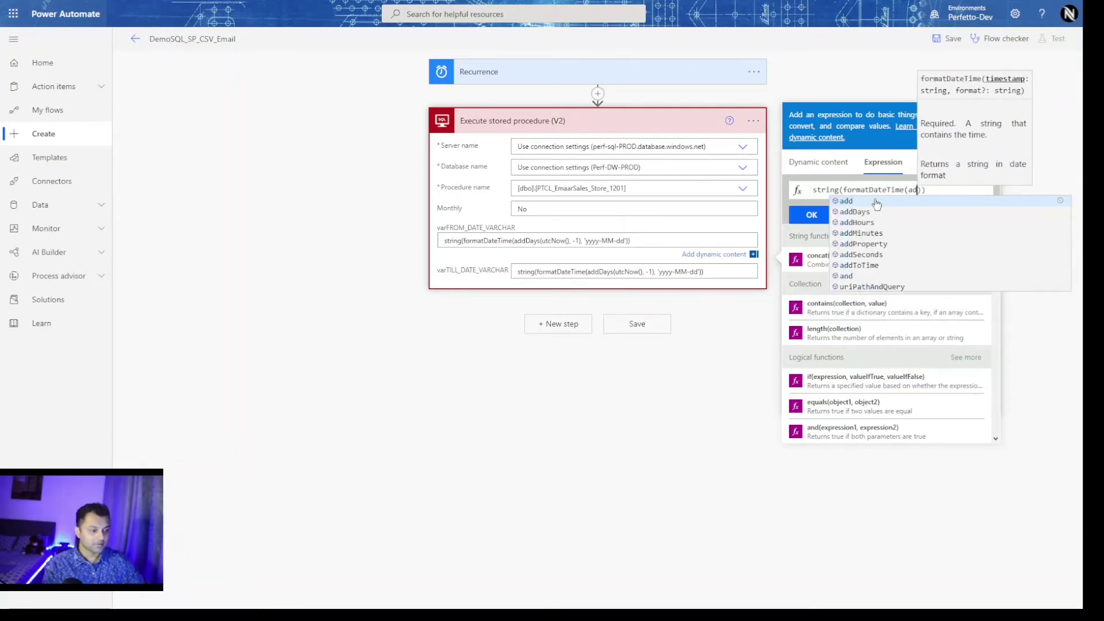
left_click(959, 190)
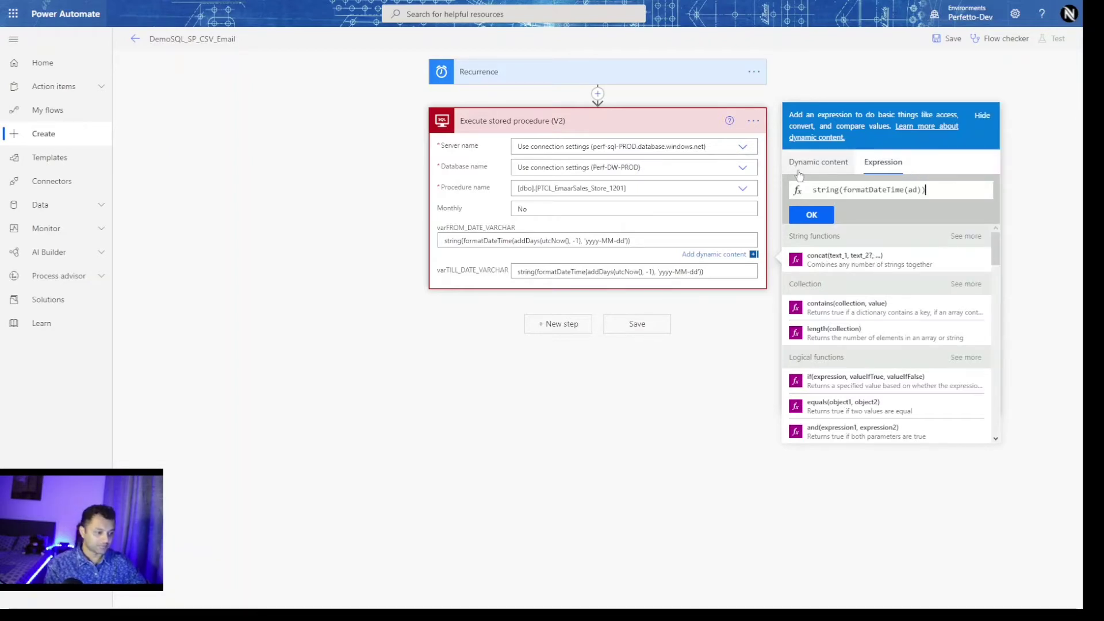
left_click(748, 391)
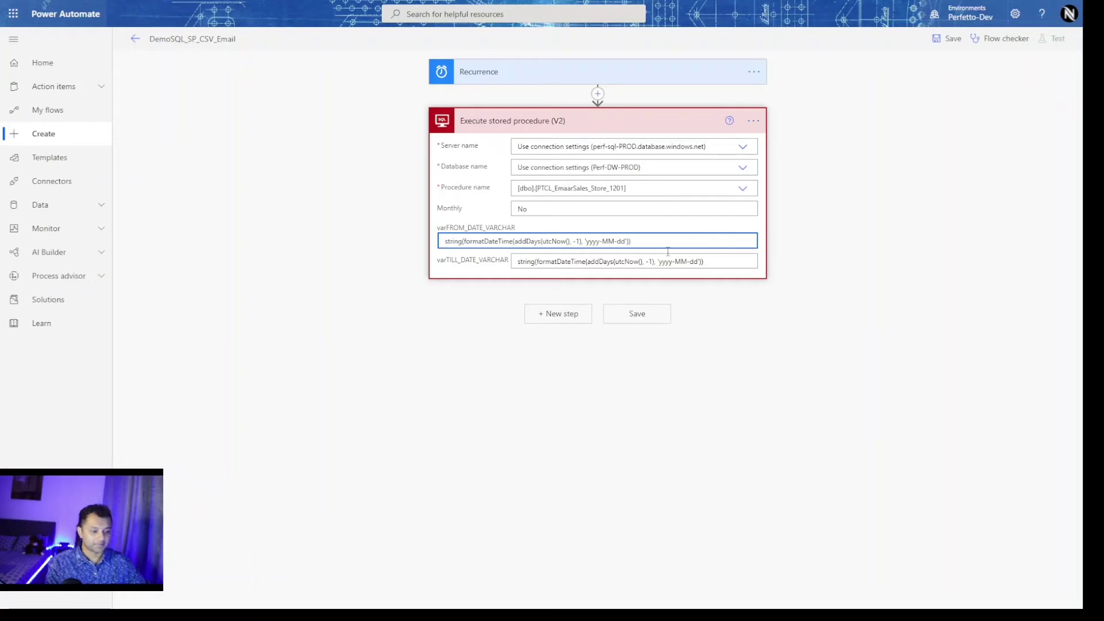
left_click(791, 343)
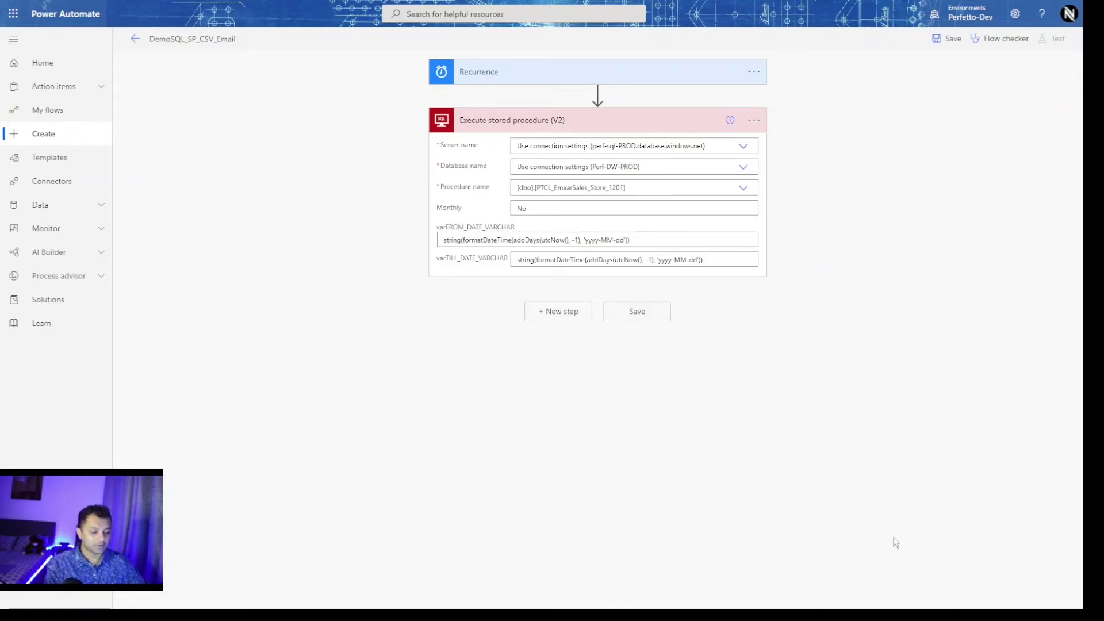
Add a Create CSV table (Data Operation) action after the stored procedure step.
left_click(550, 314)
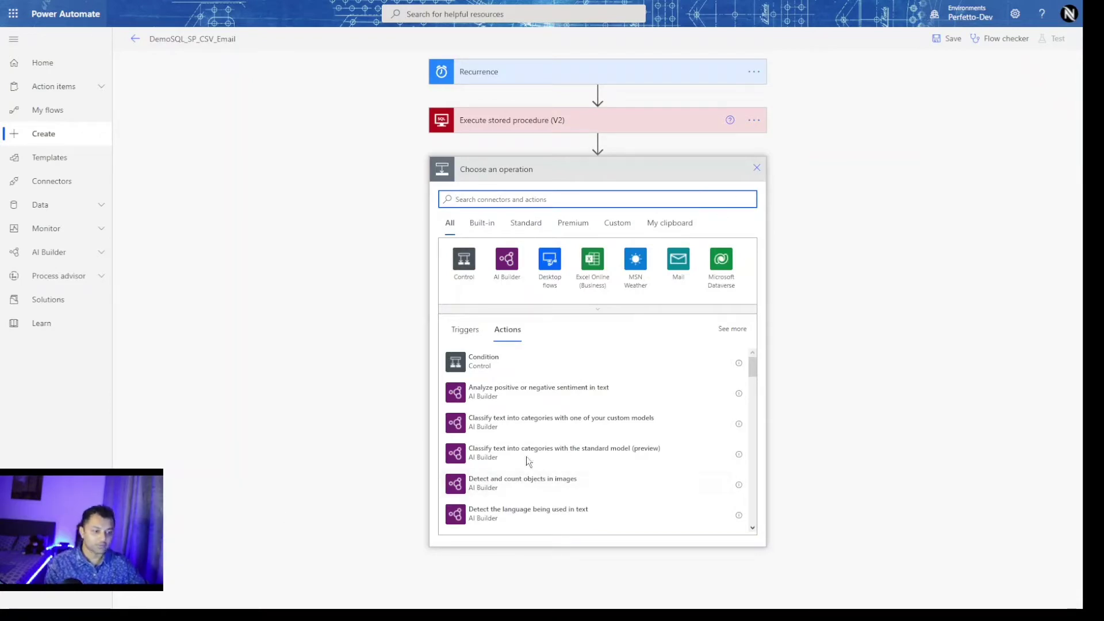
left_click(559, 195)
type("creayt")
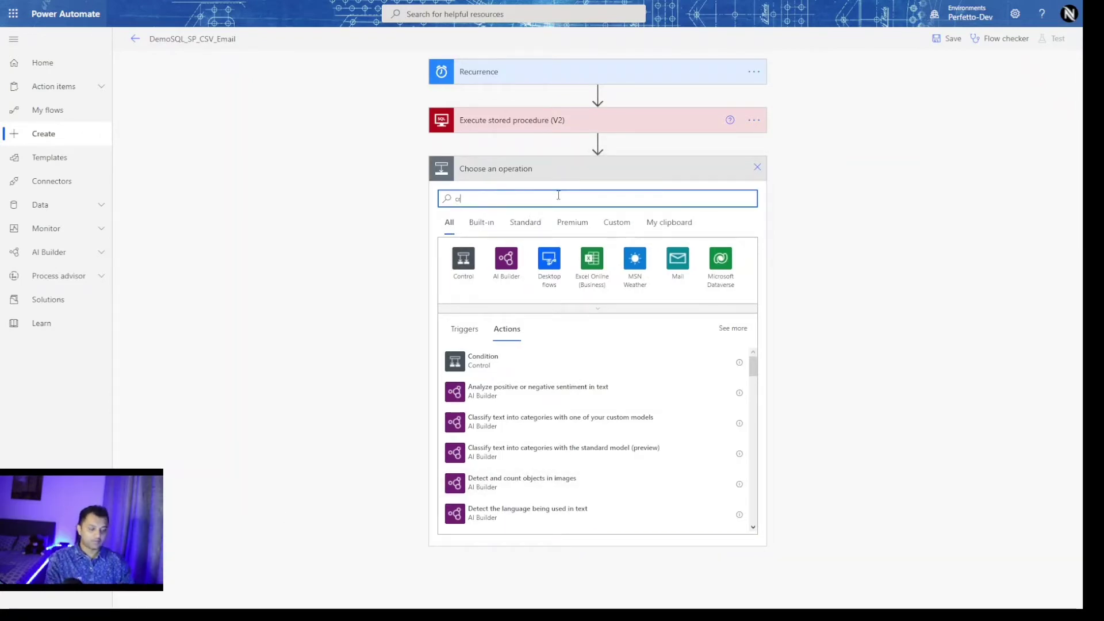
type("=")
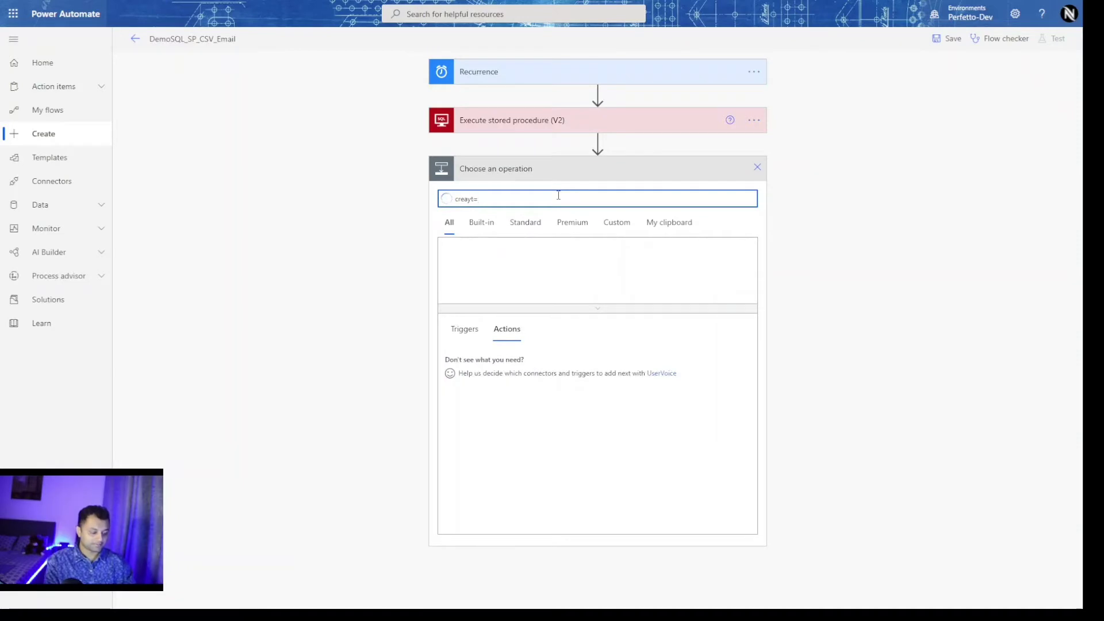
key("BackSpace")
key("BackSpace")
key("BackSpace")
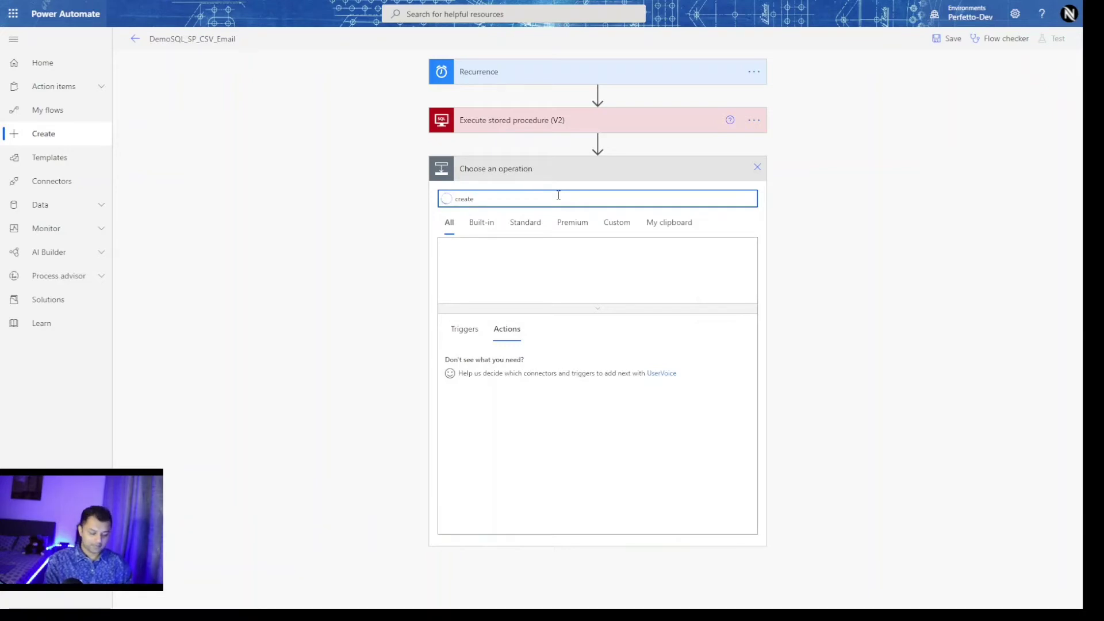
type("csv")
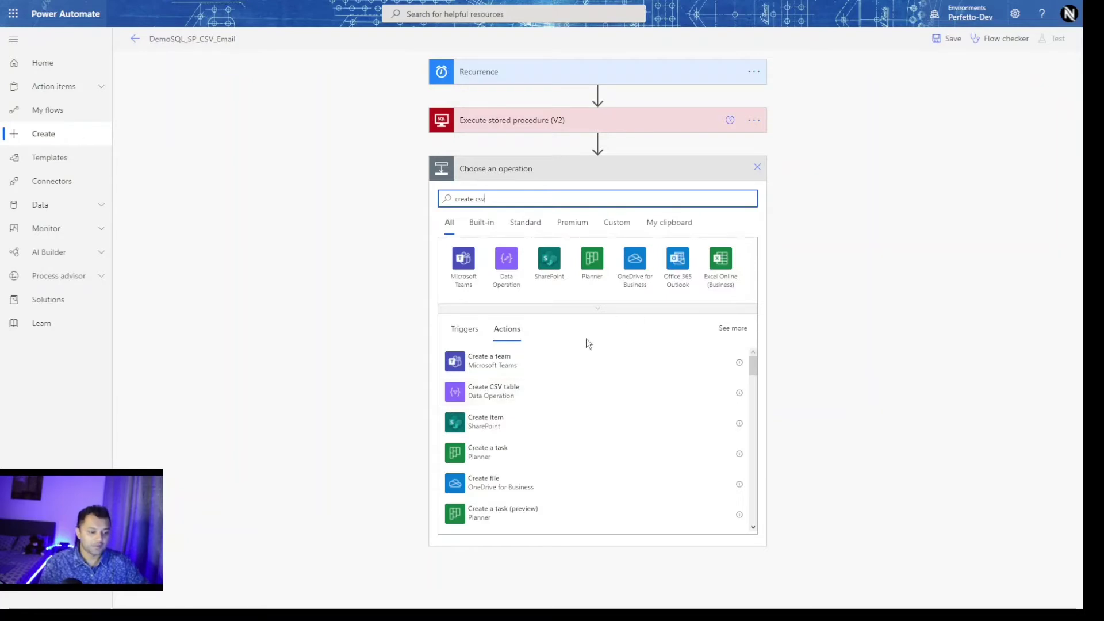
left_click(520, 397)
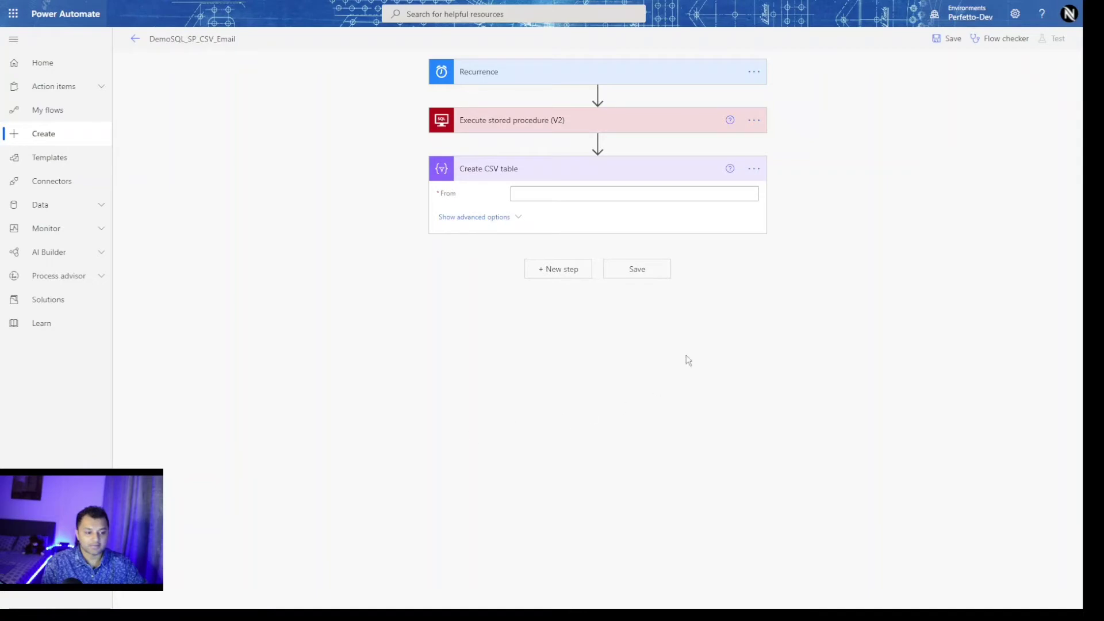
Set the CSV table's From value to the stored procedure's ResultSets Table1 output.
left_click(592, 194)
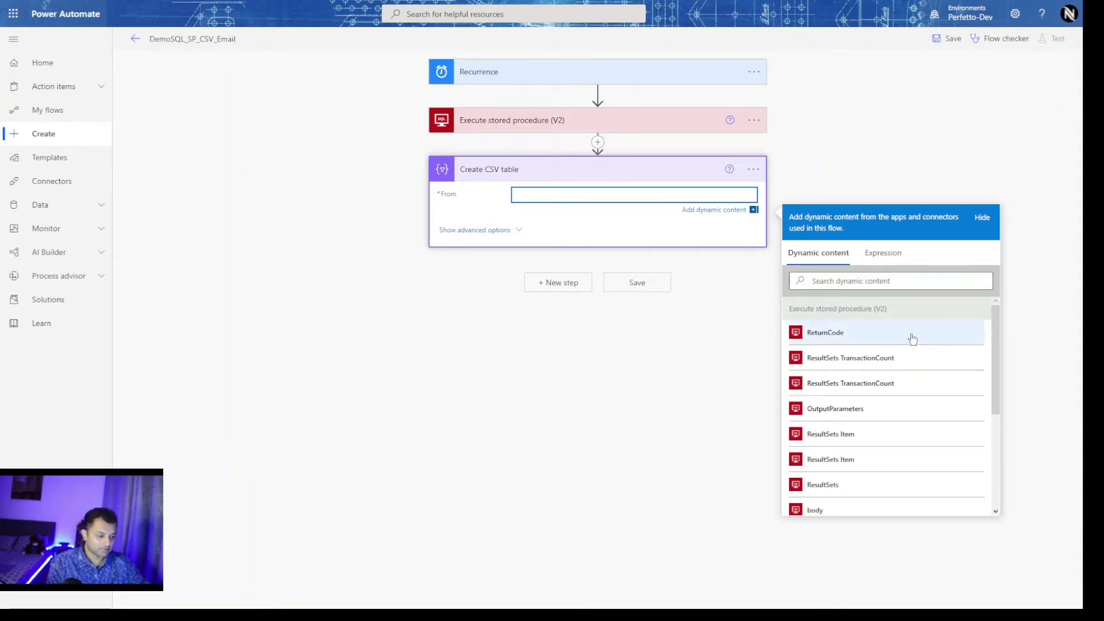
scroll(913, 339, "down", 2)
scroll(913, 339, "down", 2)
scroll(938, 325, "down", 1)
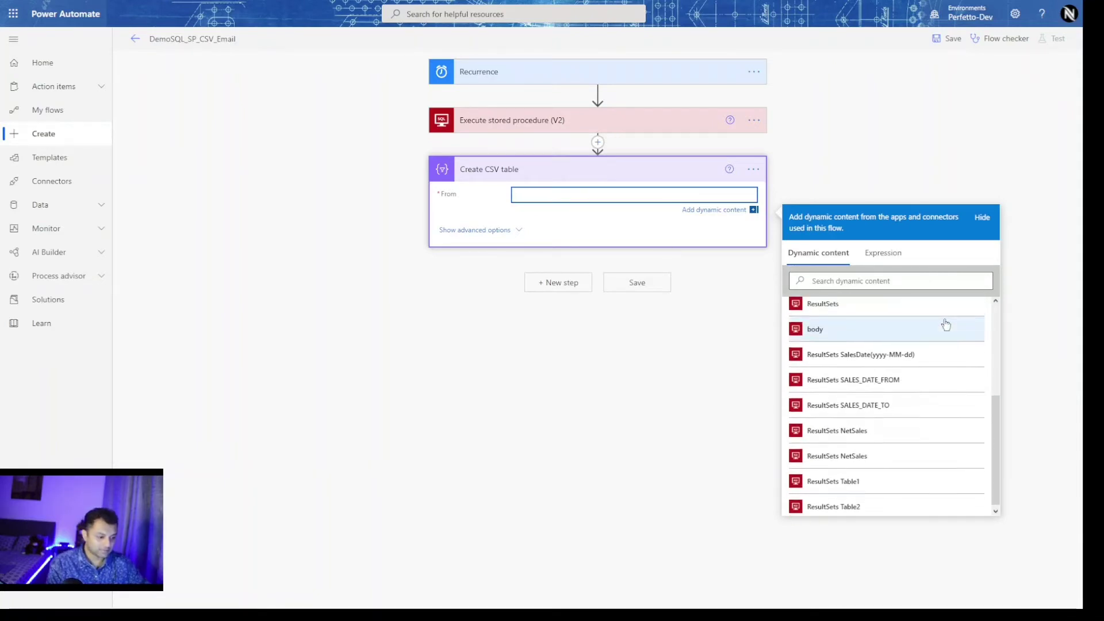
left_click(914, 486)
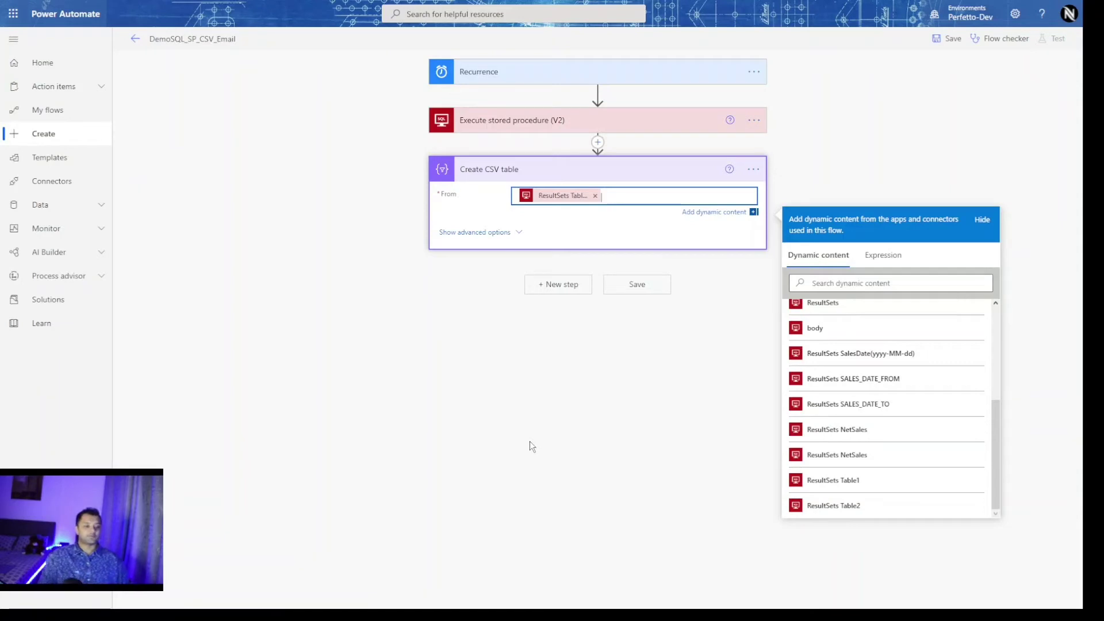
left_click(665, 319)
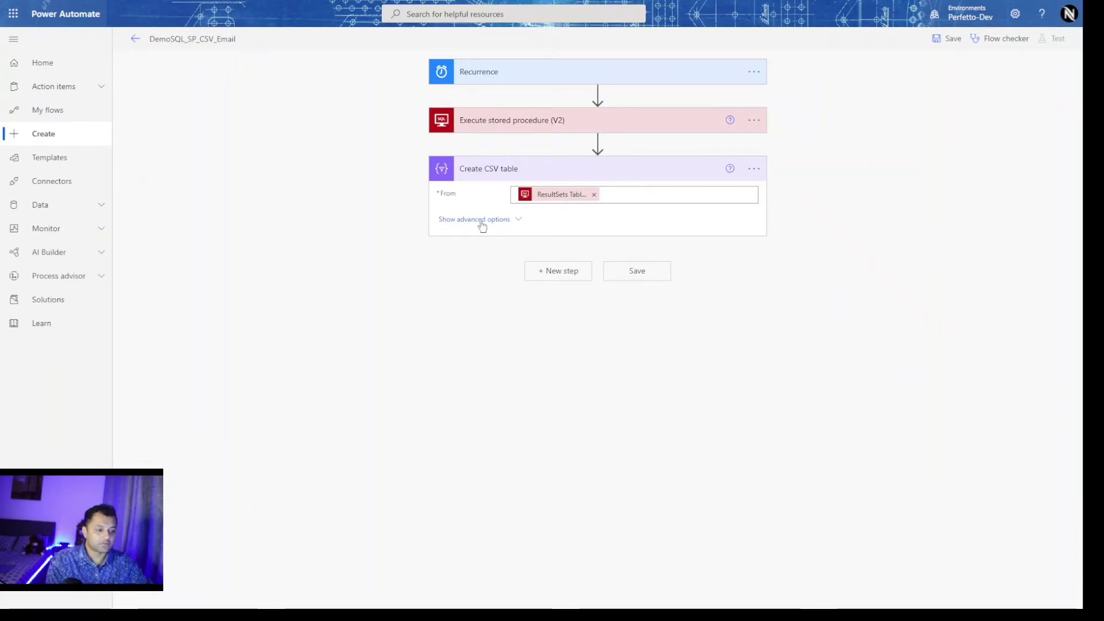
Add an Office 365 Outlook Send an email (V2) action after Create CSV table.
left_click(558, 272)
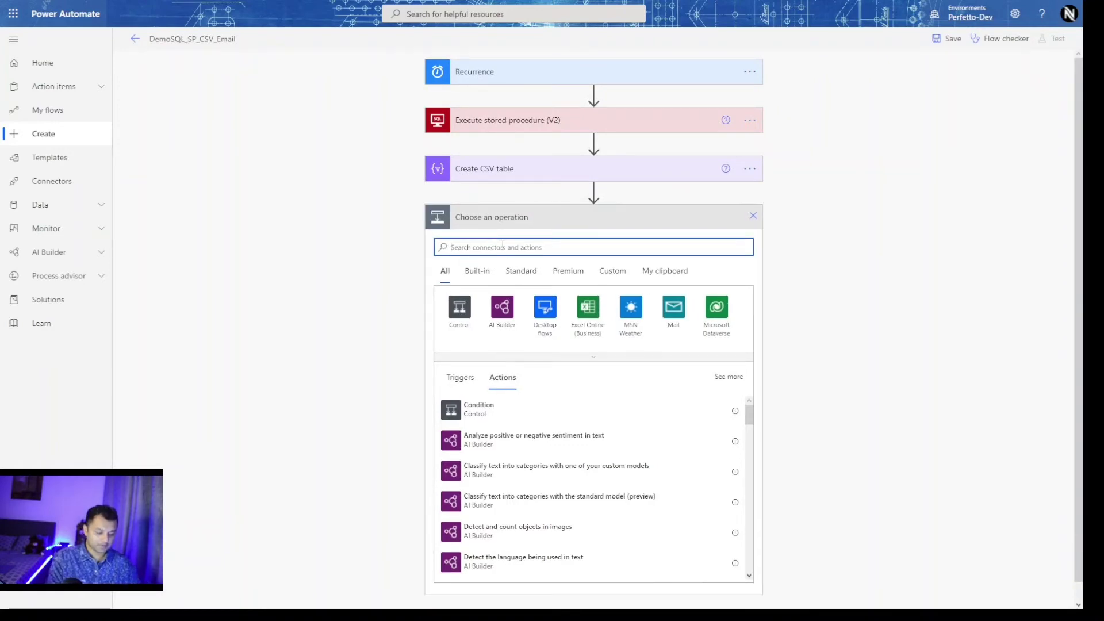
type("email")
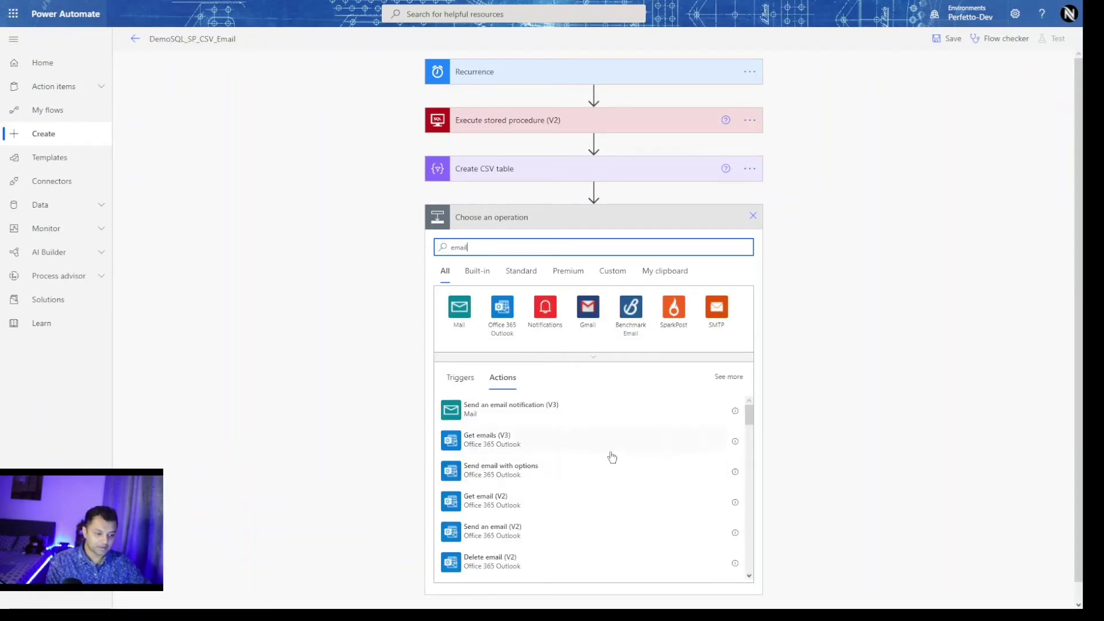
scroll(604, 469, "down", 1)
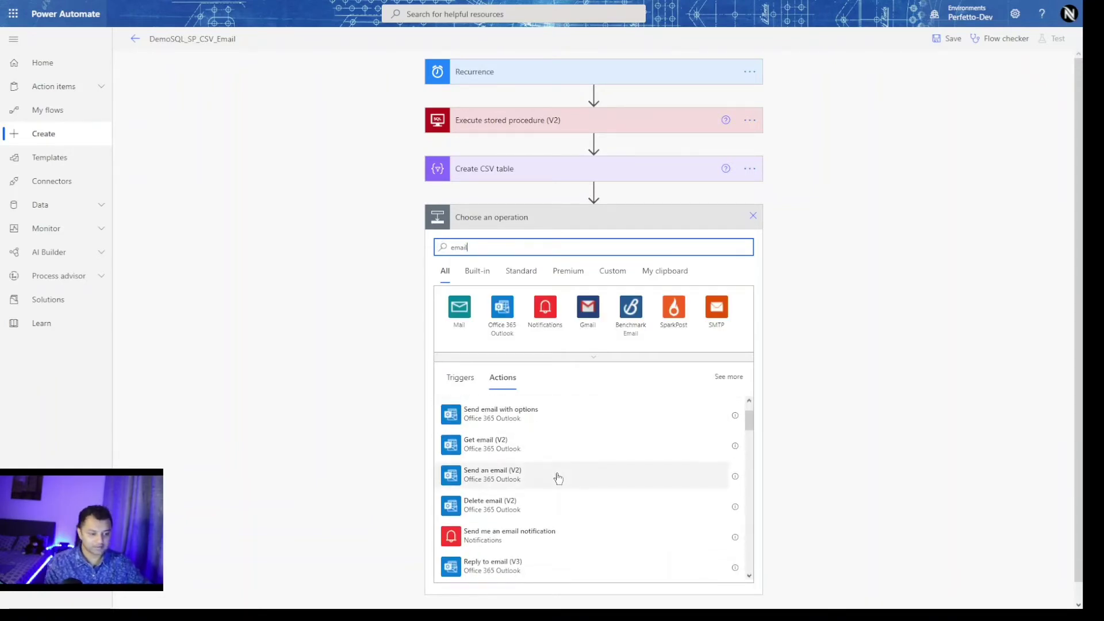
scroll(558, 476, "down", 1)
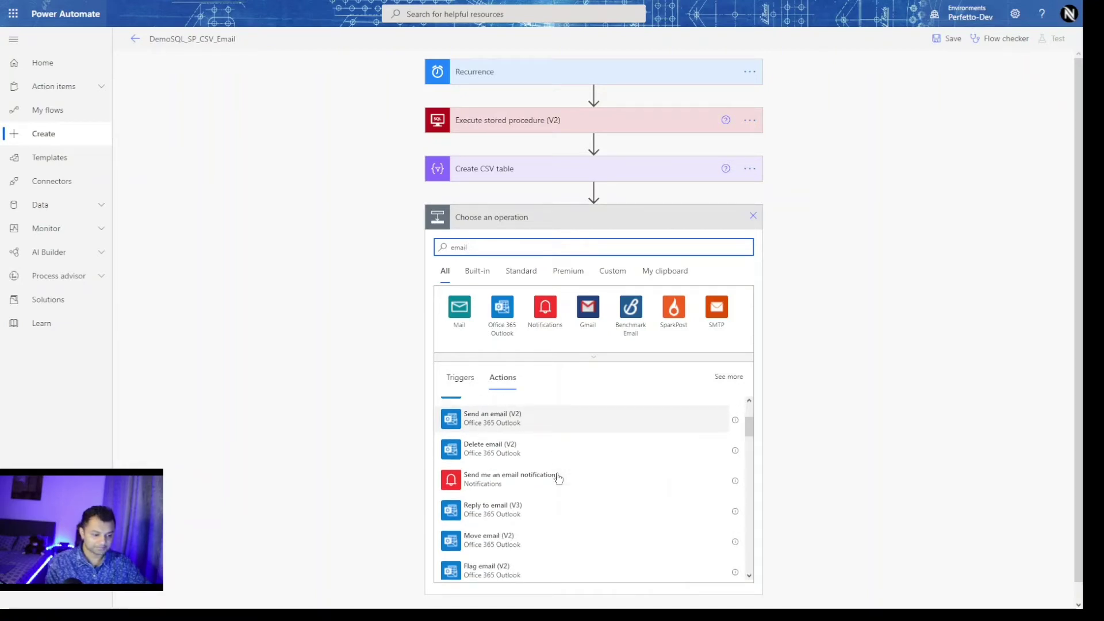
scroll(571, 457, "down", 2)
scroll(575, 451, "down", 2)
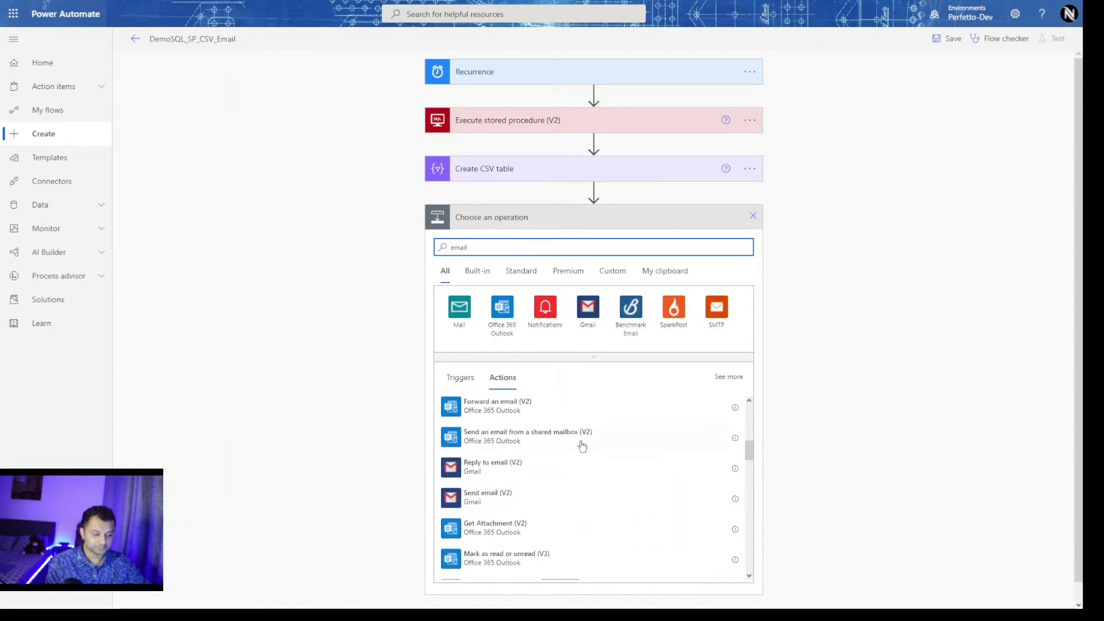
scroll(624, 442, "down", 1)
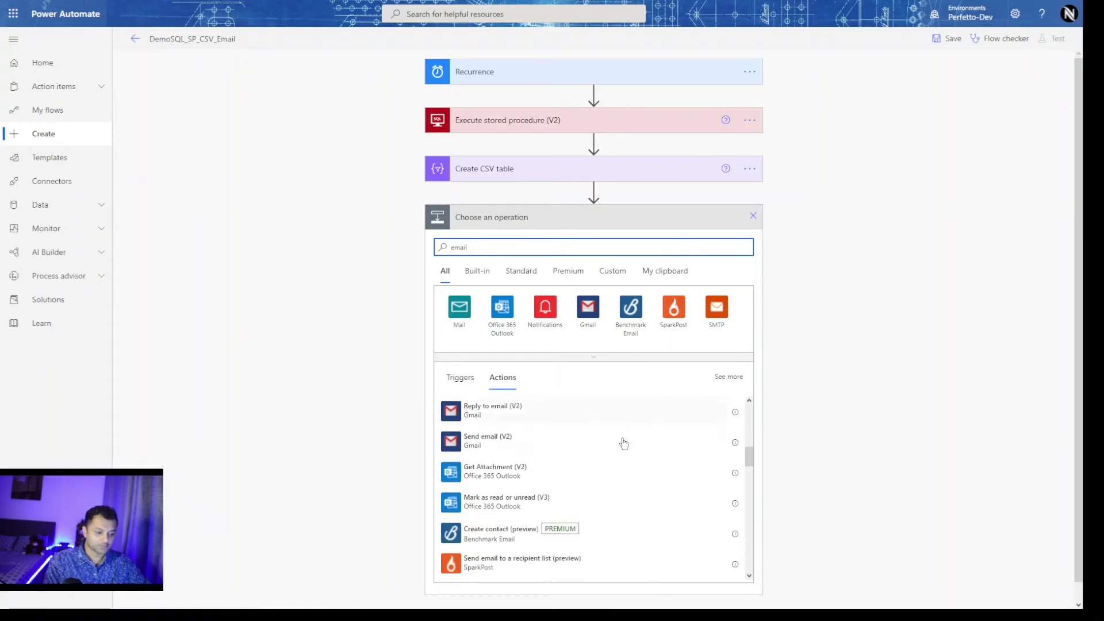
scroll(615, 458, "down", 2)
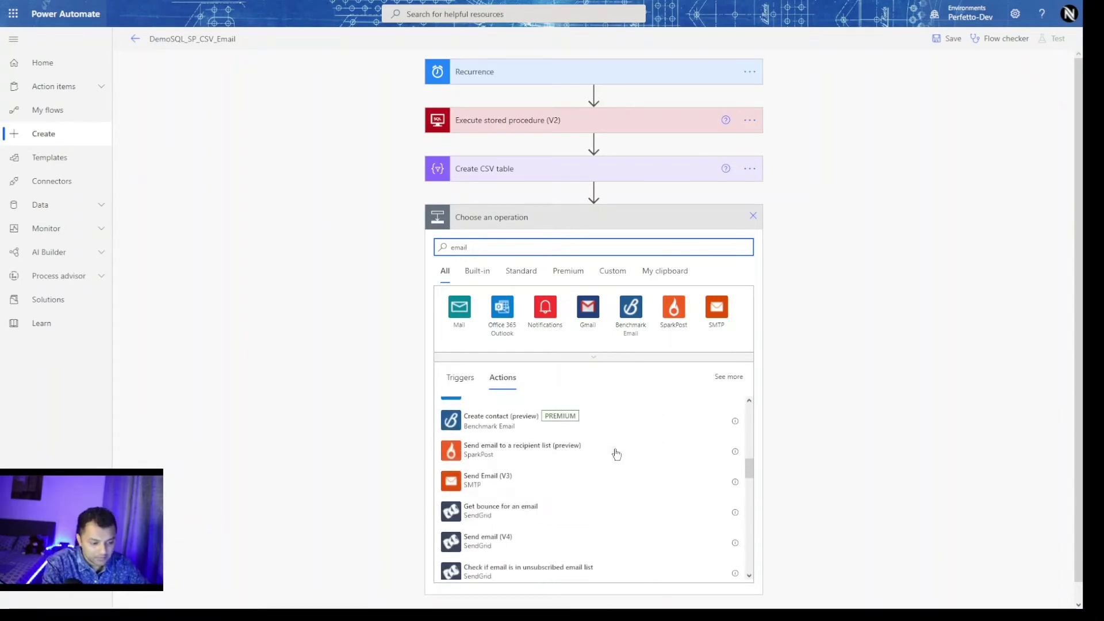
scroll(609, 478, "down", 2)
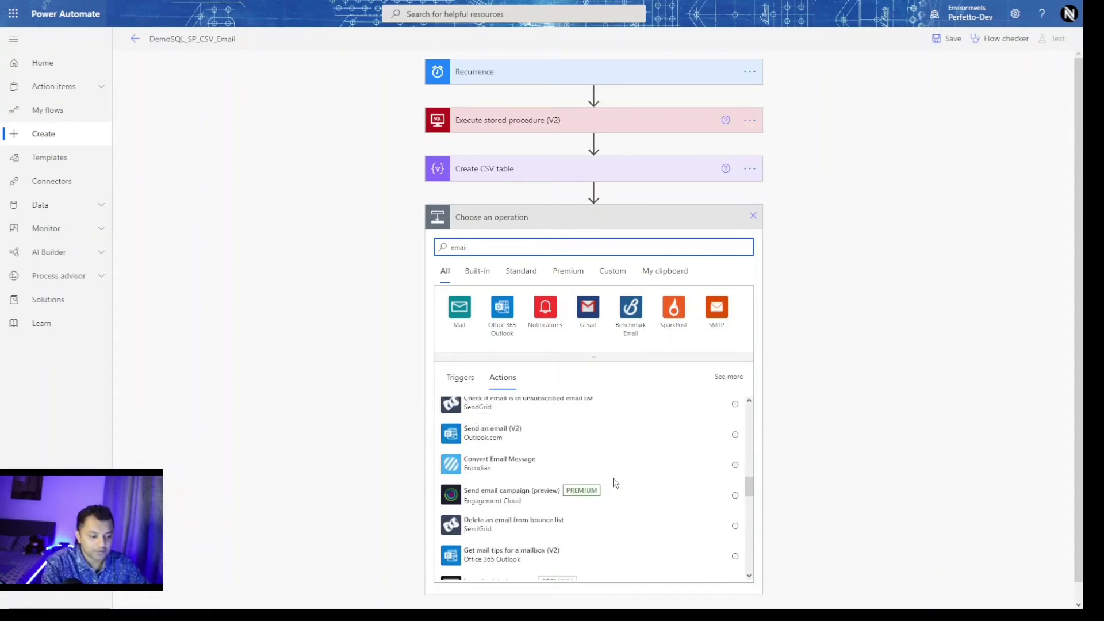
scroll(615, 489, "down", 4)
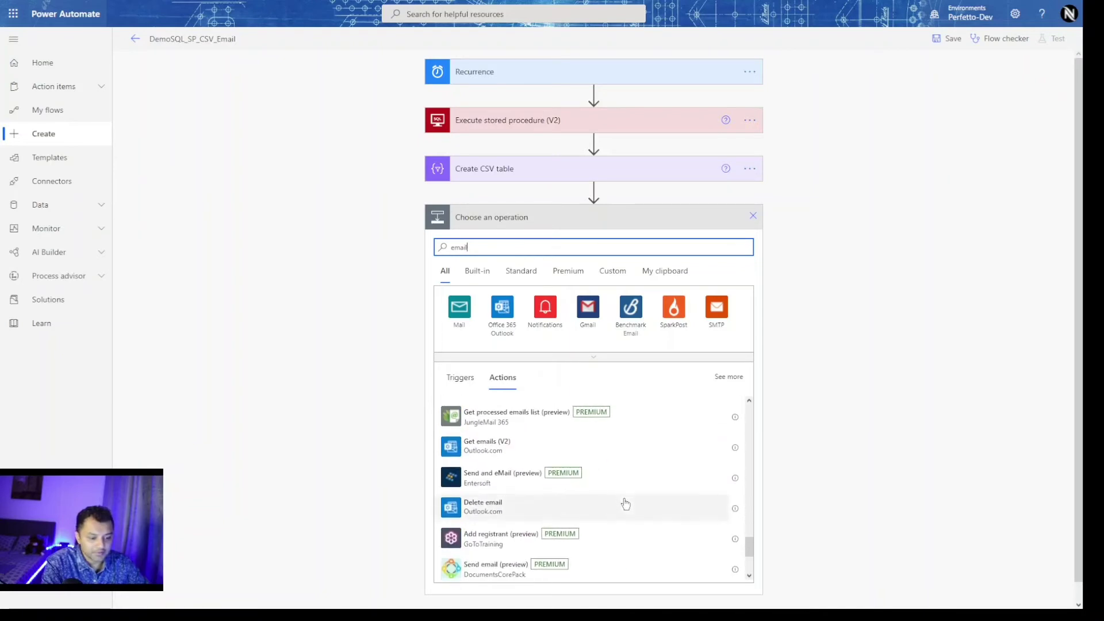
scroll(624, 503, "down", 5)
scroll(638, 534, "down", 3)
scroll(640, 534, "up", 10)
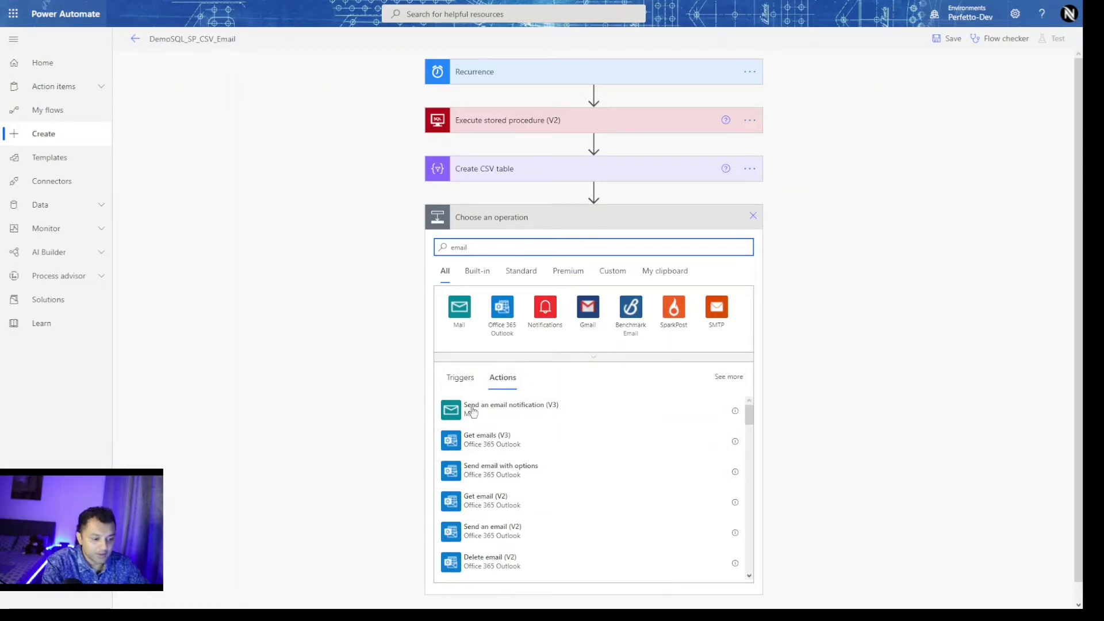
scroll(582, 443, "down", 1)
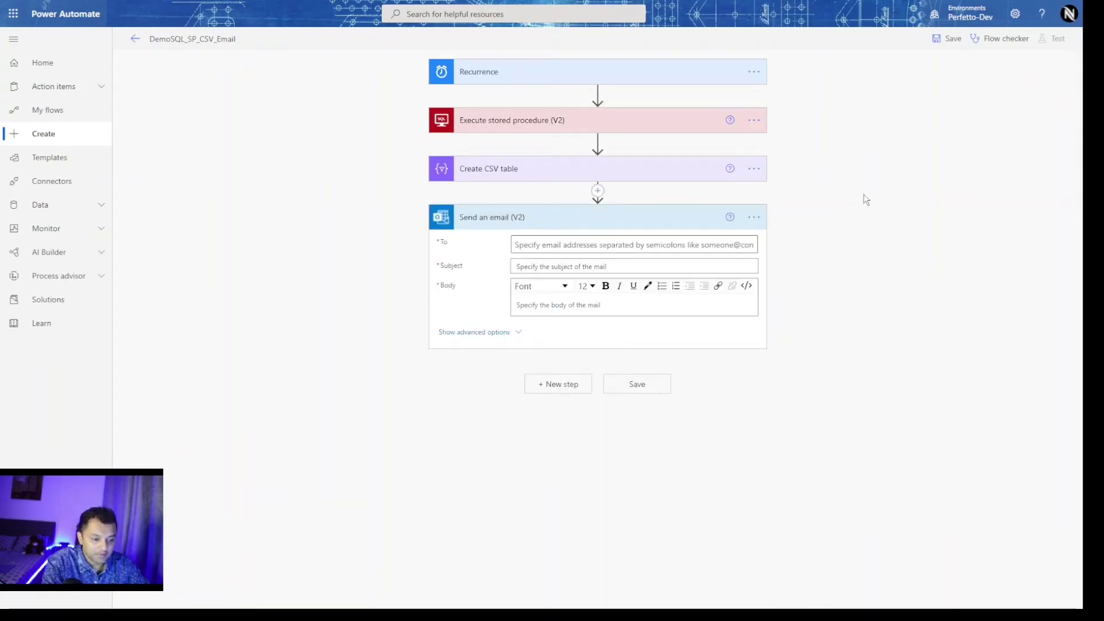
Show the advanced email fields and set Attachments Content to the Create CSV table Output.
left_click(464, 333)
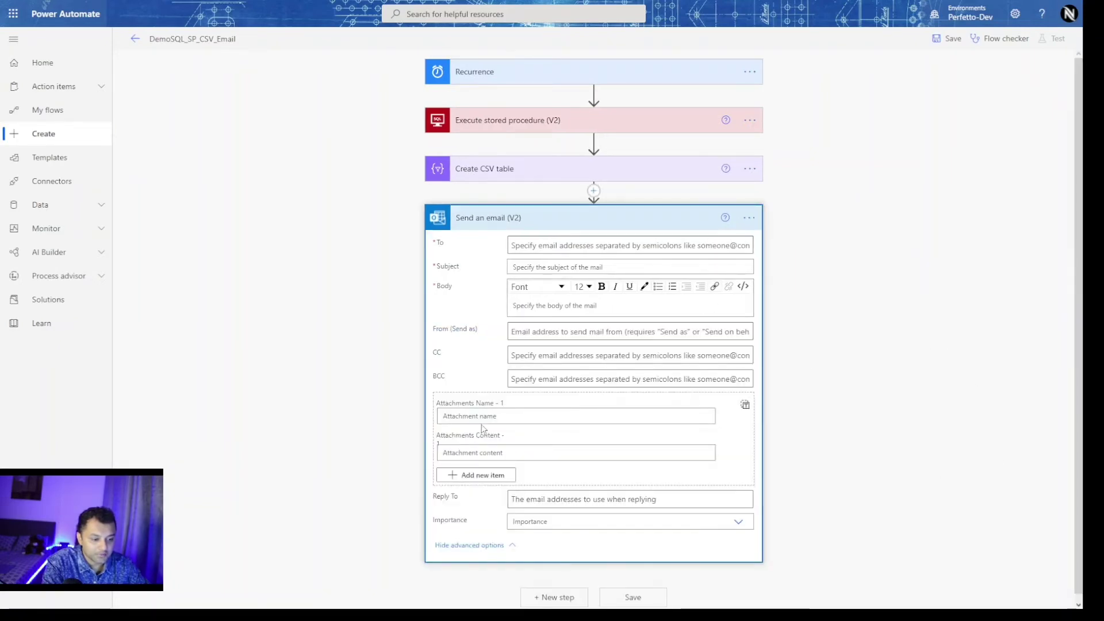
left_click(520, 453)
scroll(945, 335, "down", 3)
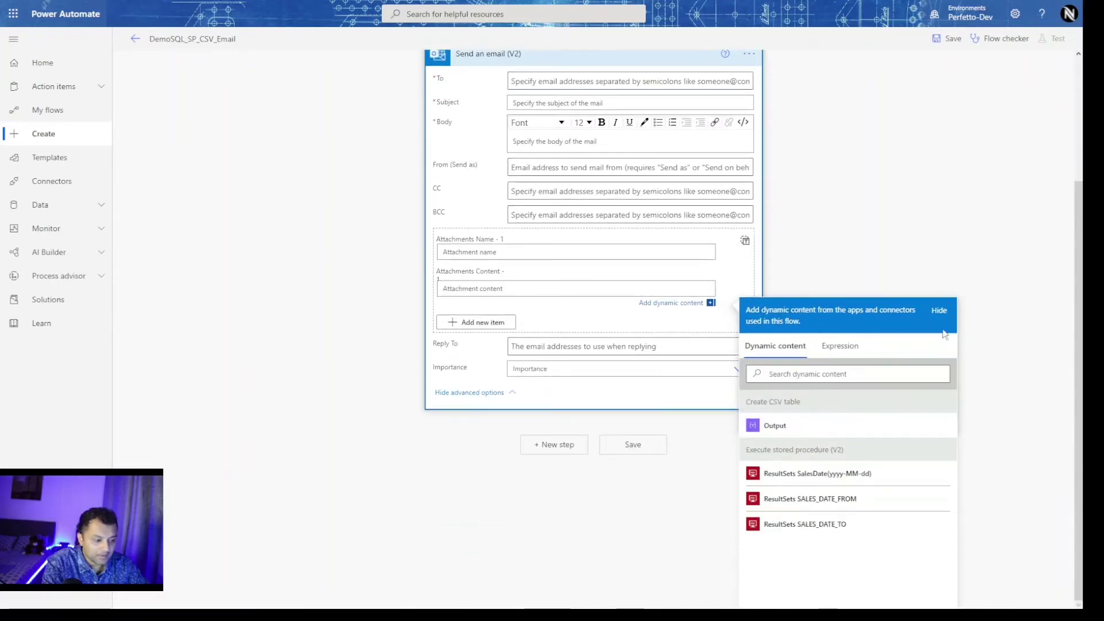
scroll(578, 449, "up", 3)
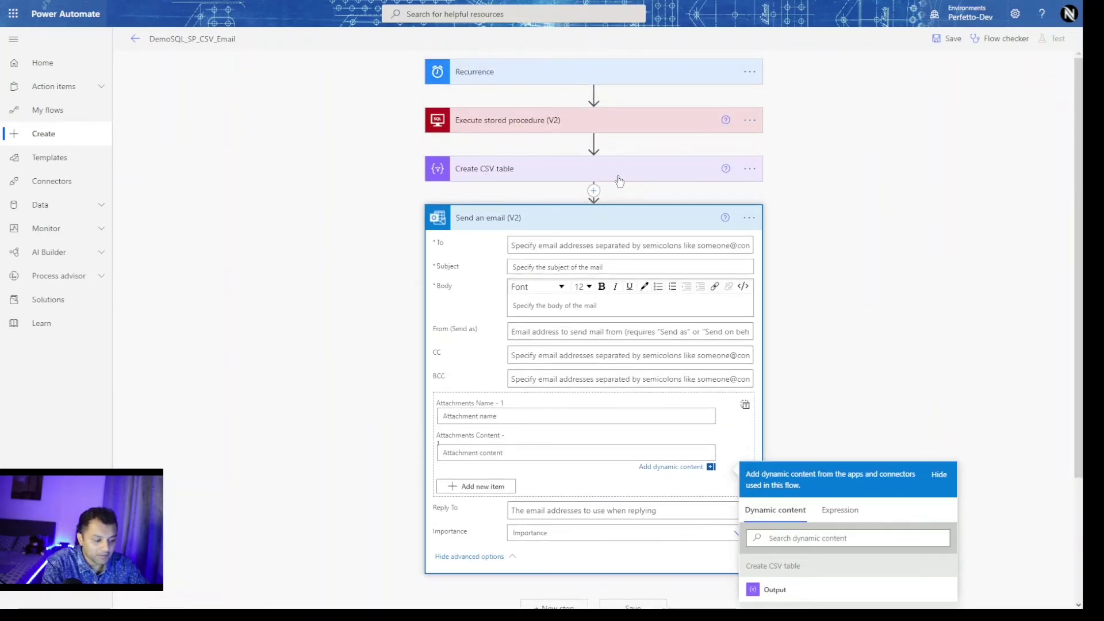
scroll(909, 247, "down", 3)
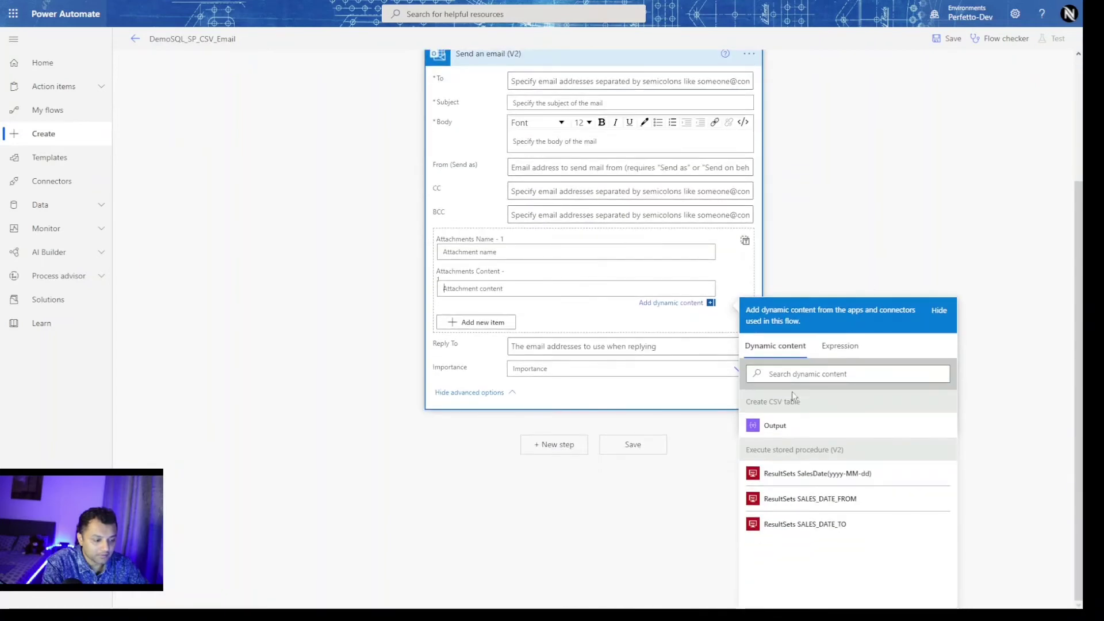
scroll(773, 429, "up", 1)
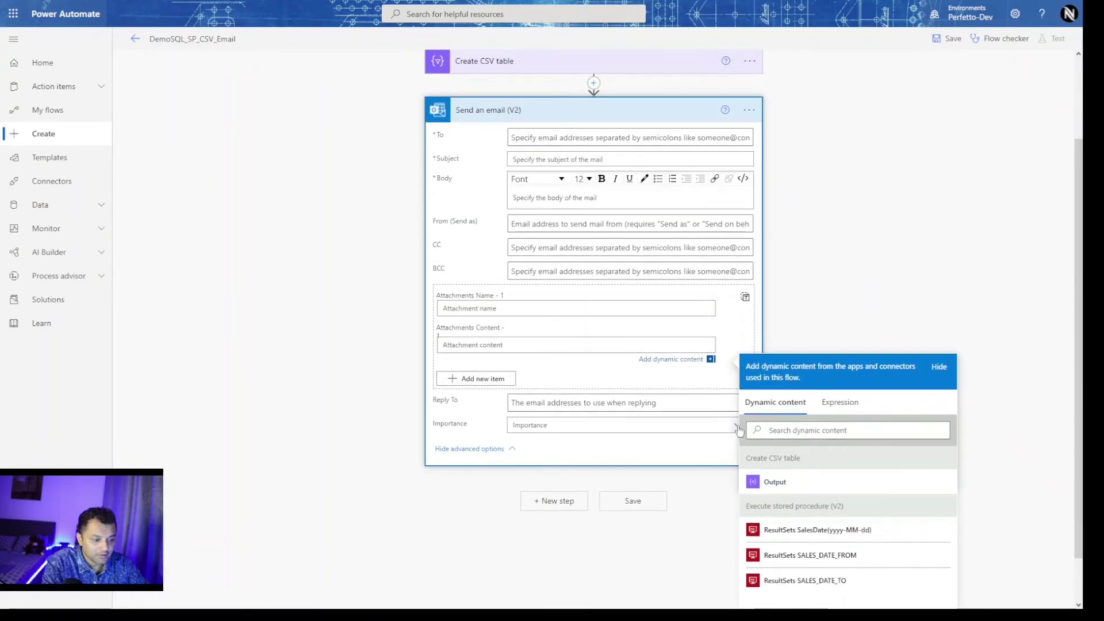
left_click(777, 482)
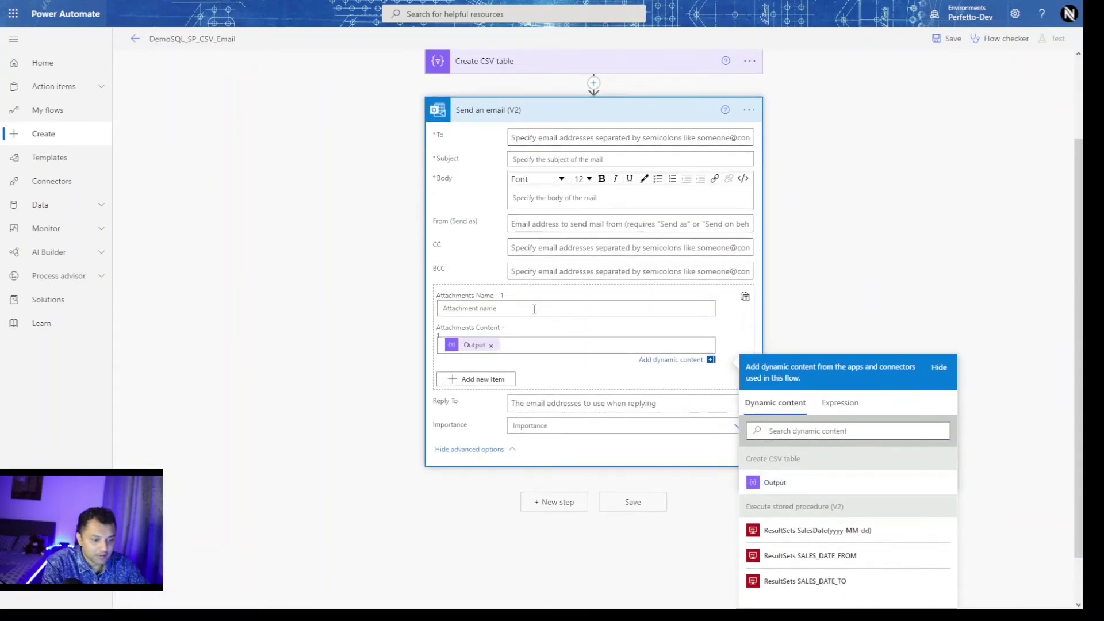
left_click(556, 309)
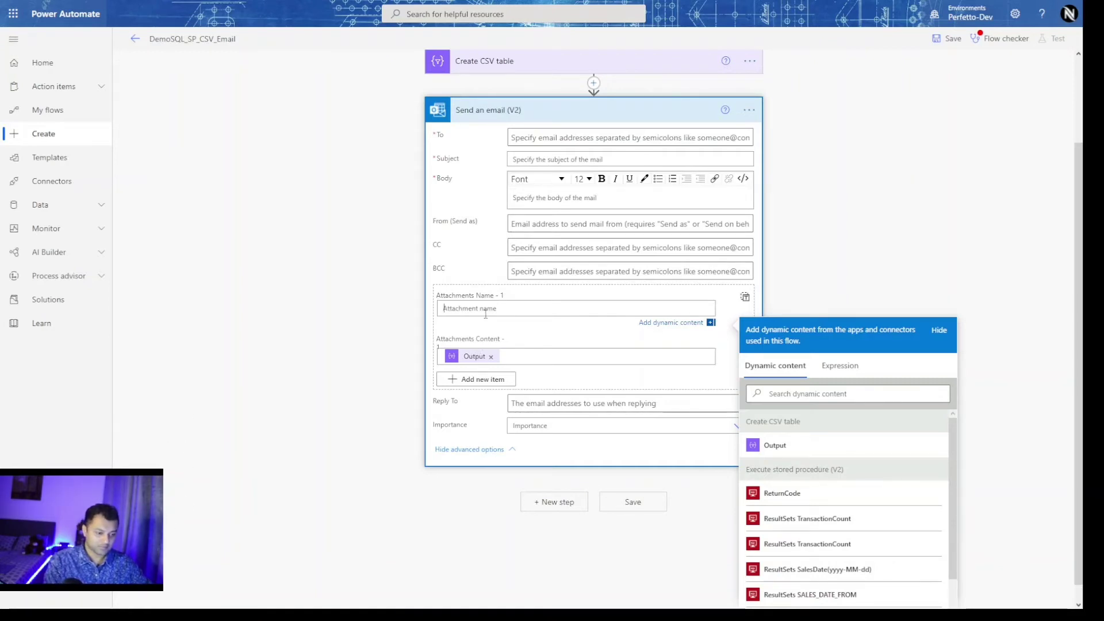
Set Attachments Name to yesterday's date as ddMMyyyy plus '.csv' via a concat expression.
type("string(formatDateTime(addDays(utcNow(), -1), 'yyyy-MM-dd'))")
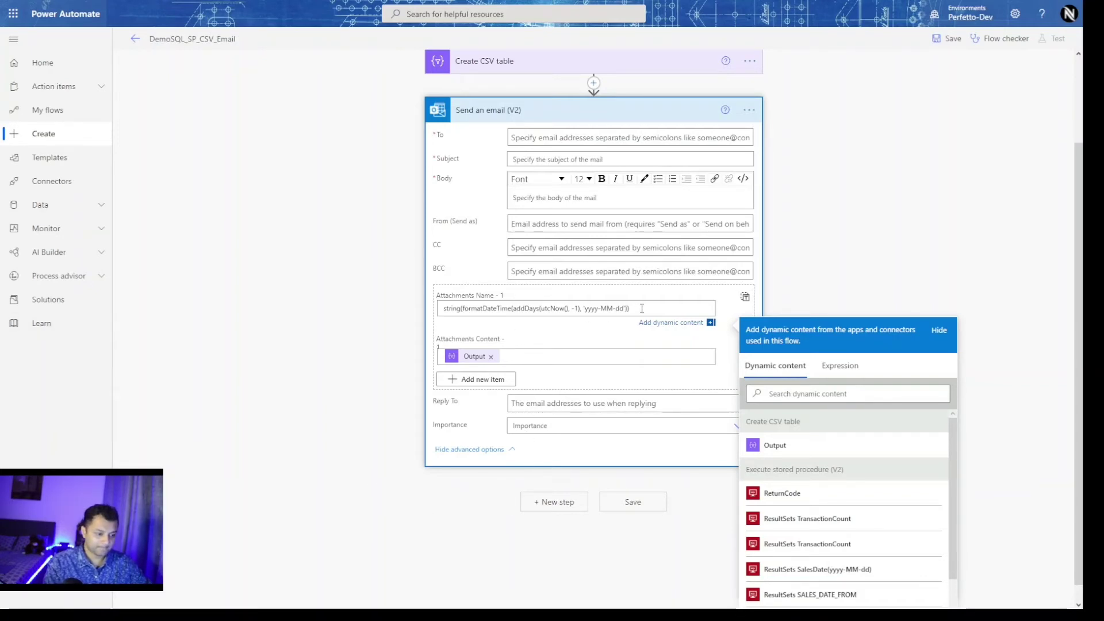
left_click_drag(642, 309, 348, 307)
type("concat(string(formatDateTime(addDays(utcNow(), -1), 'ddMMyyyy')),'_DailySales.csv')")
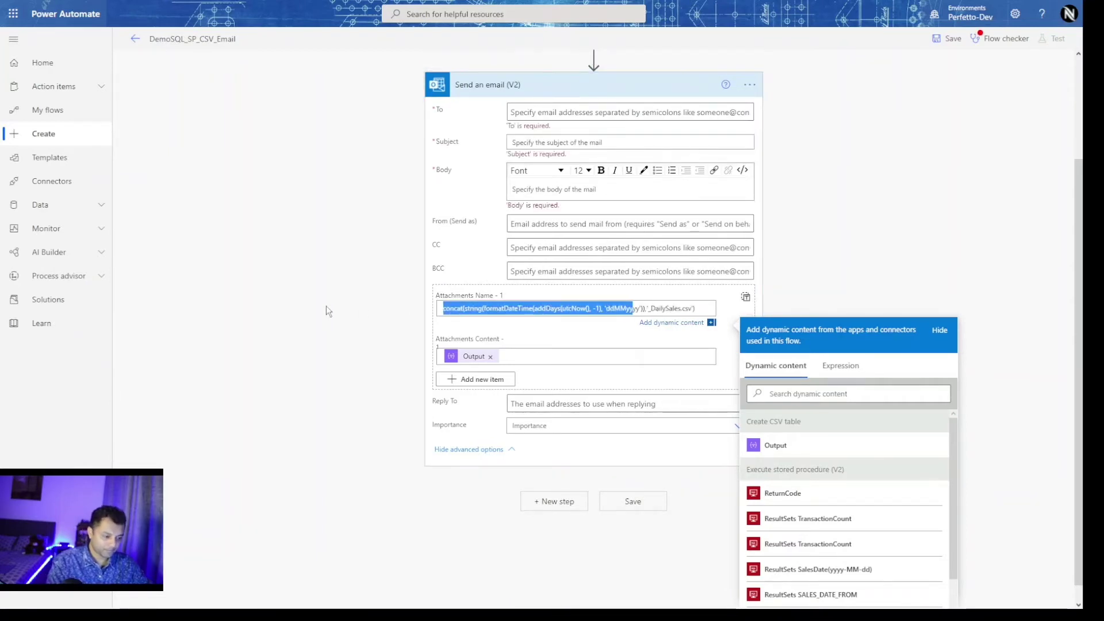
left_click(672, 309)
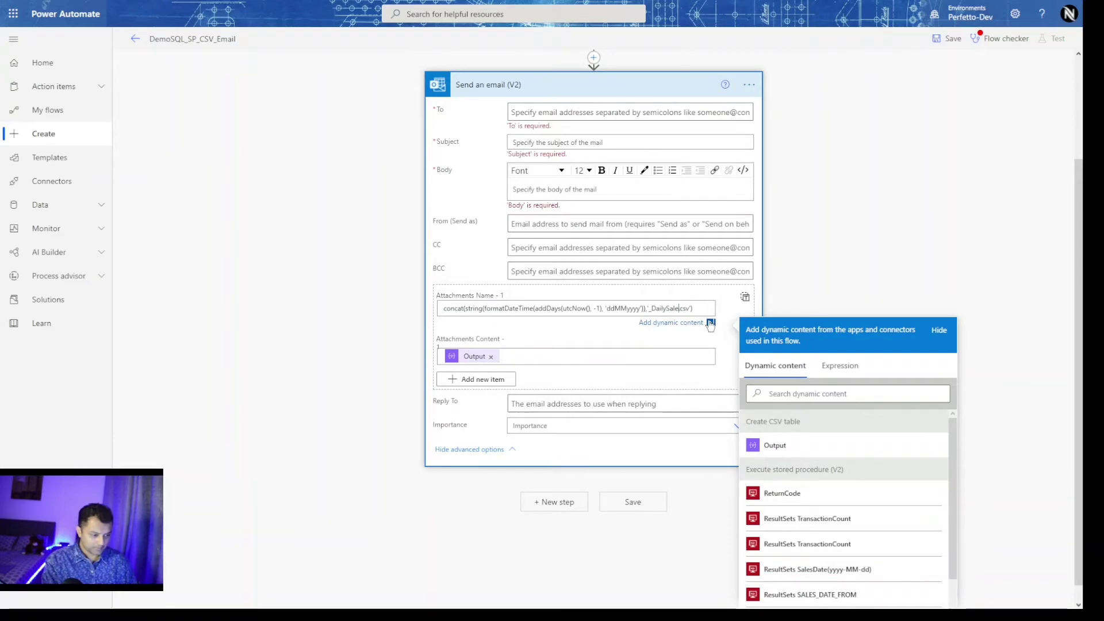
key("BackSpace")
key("BackSpace")
key("BackSpace")
key("BackSpace")
key("BackSpace")
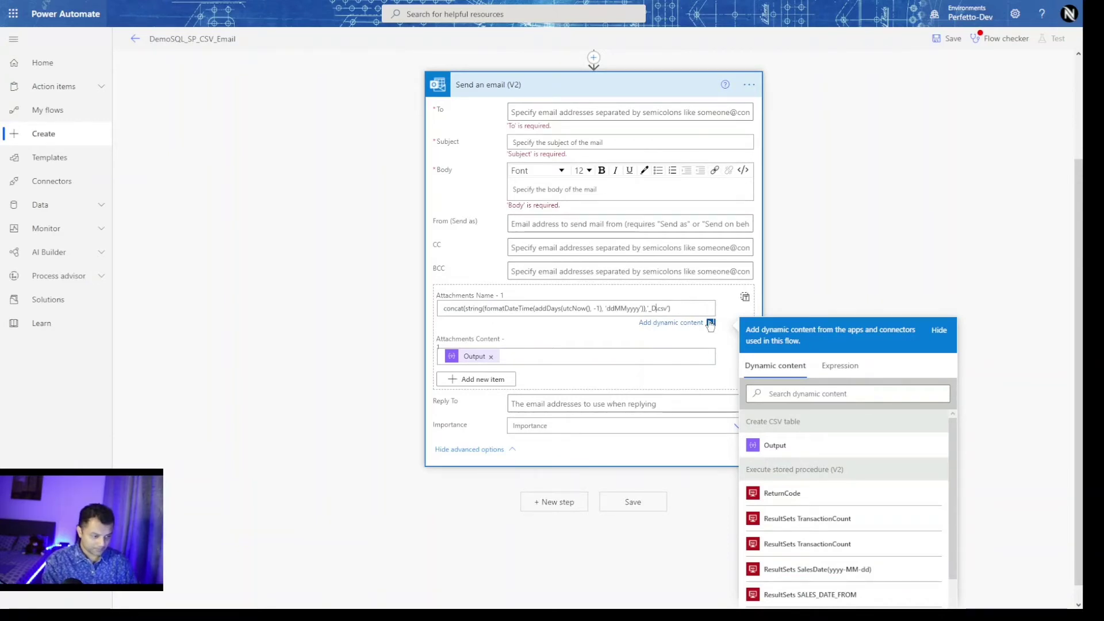
key("BackSpace")
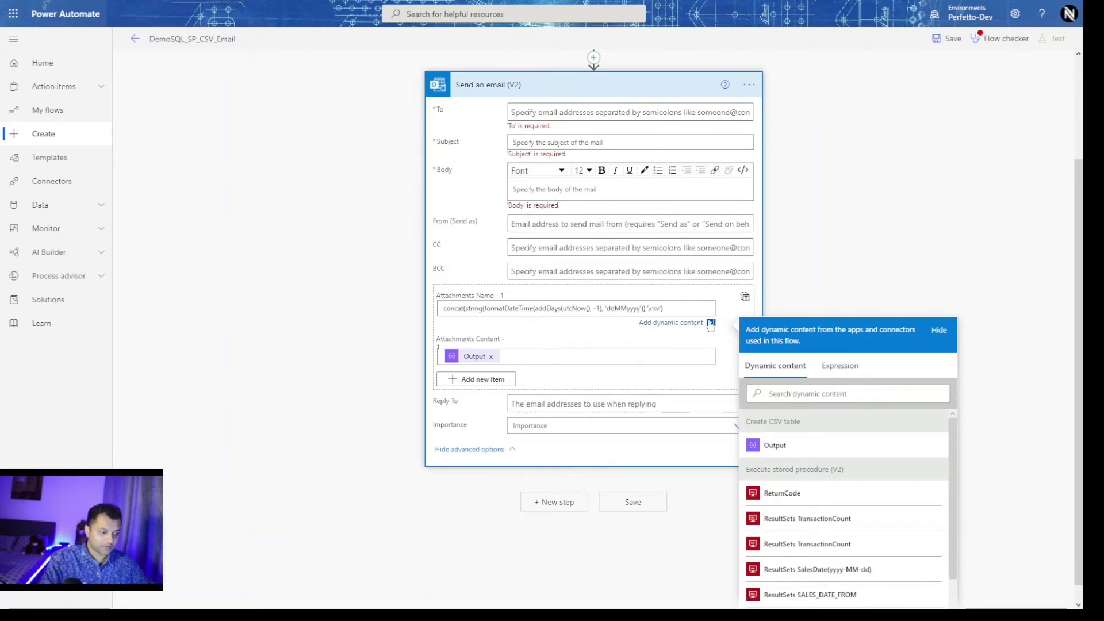
left_click(953, 253)
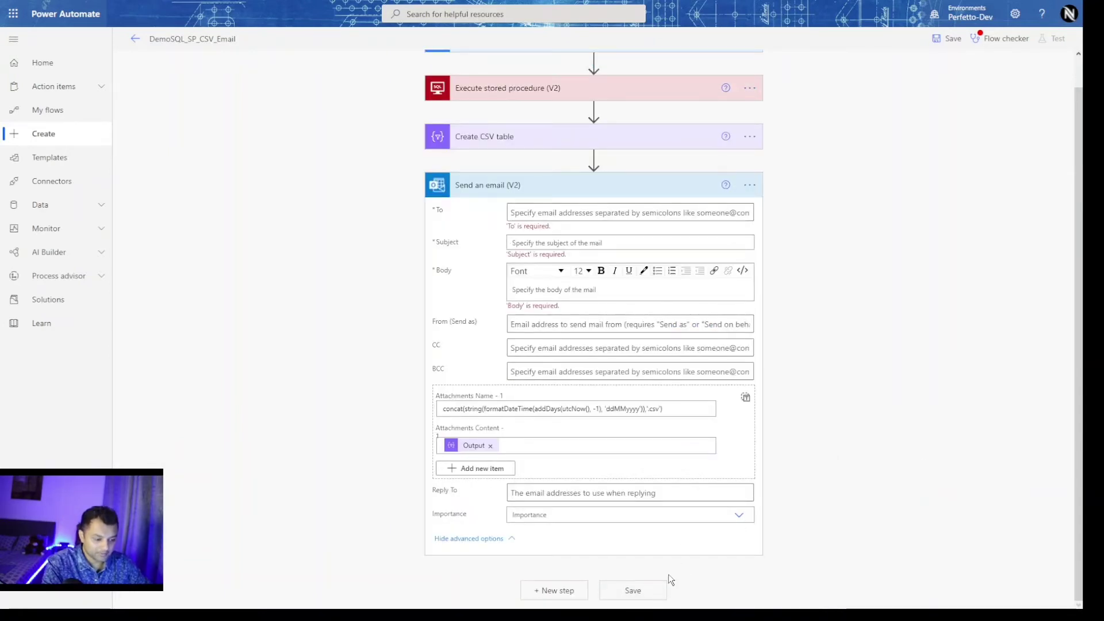
Attempt to save the flow and go to the 'To is required' error.
left_click(646, 598)
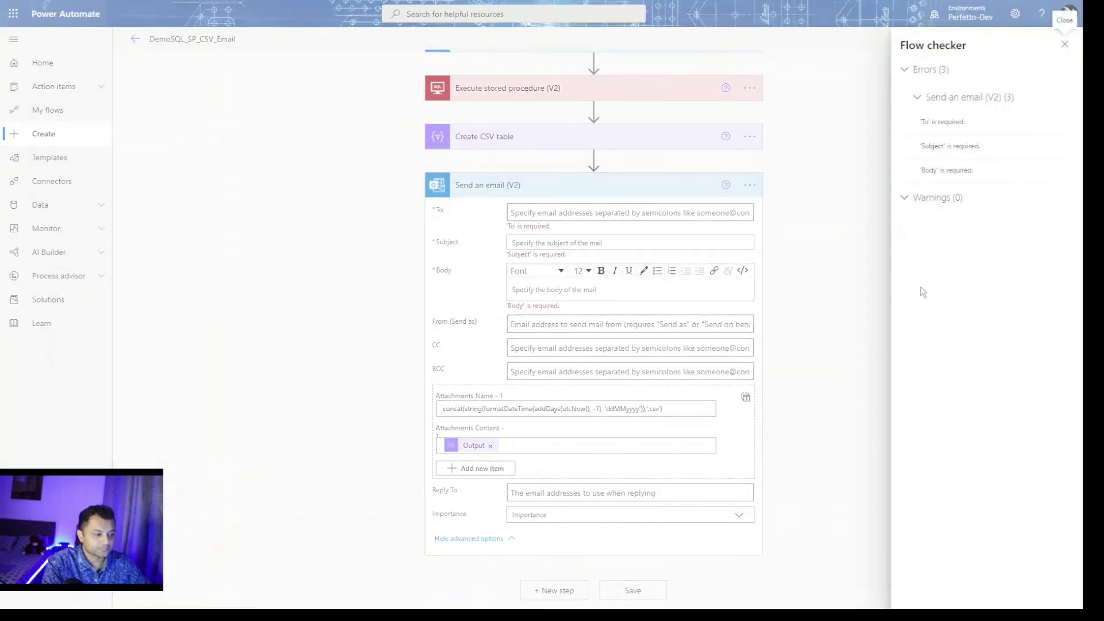
left_click(980, 124)
left_click(556, 214)
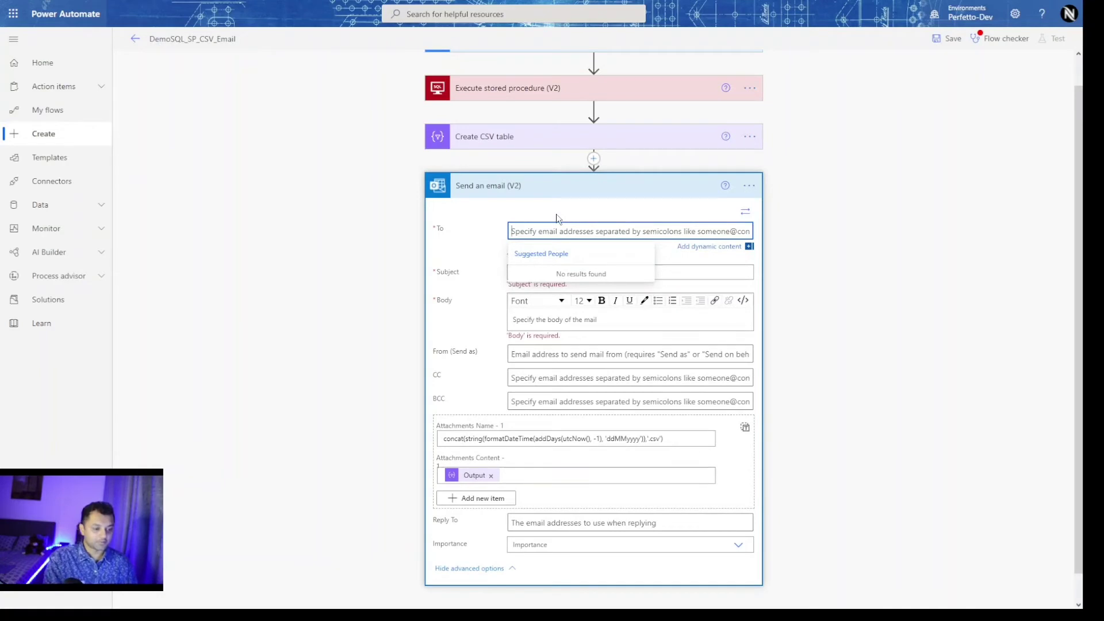
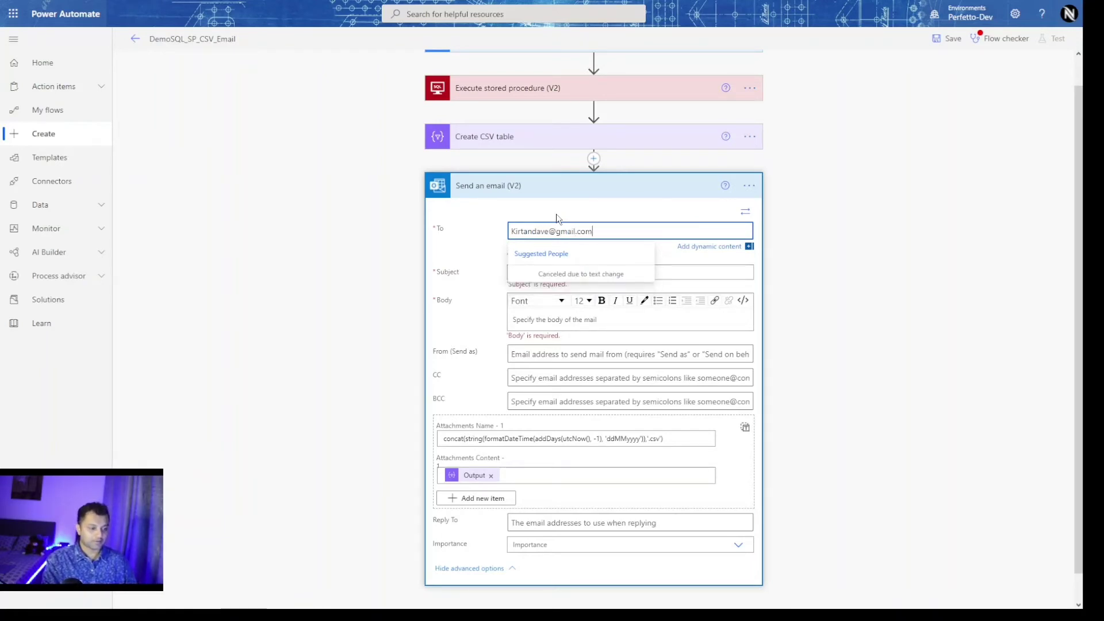
Enter the recipient's Gmail address and set both Subject and Body to 'Demo flow'.
left_click(661, 272)
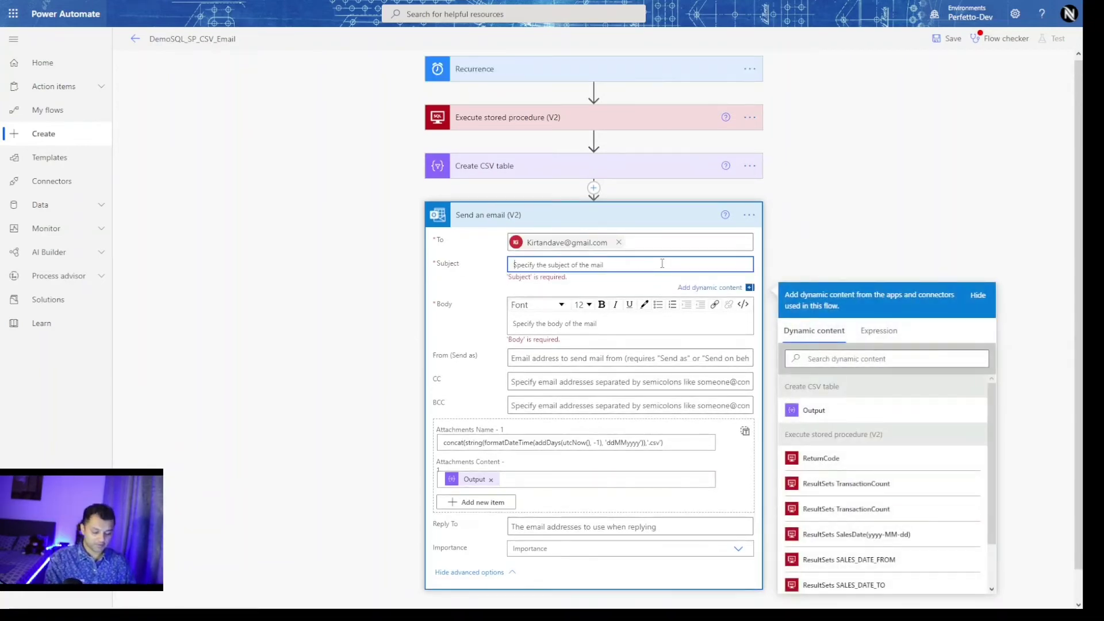
type("De")
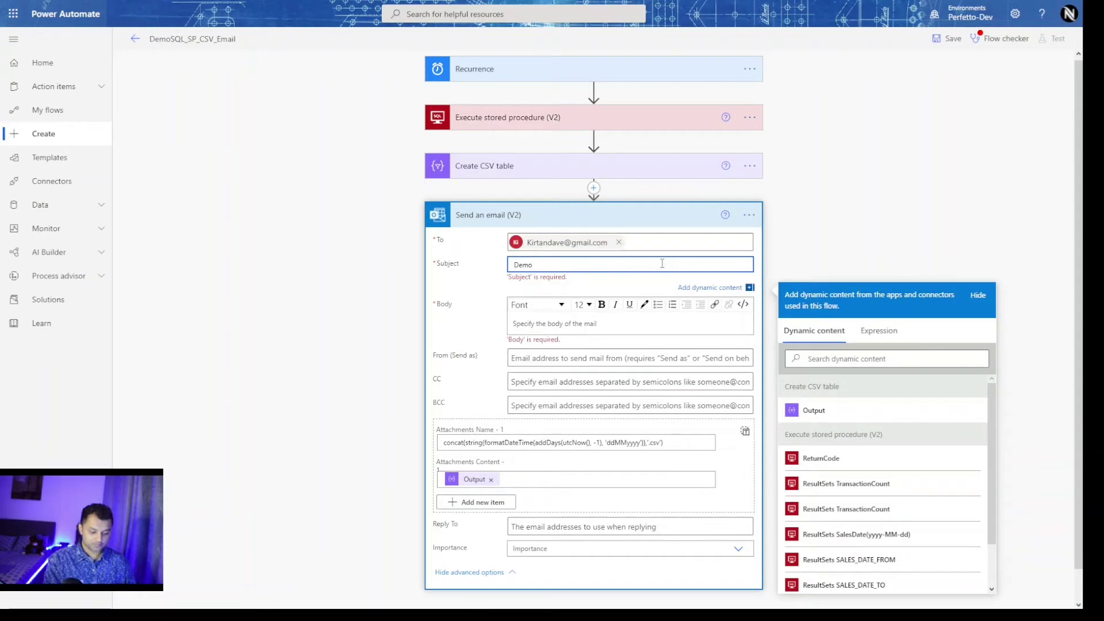
type("mo flow")
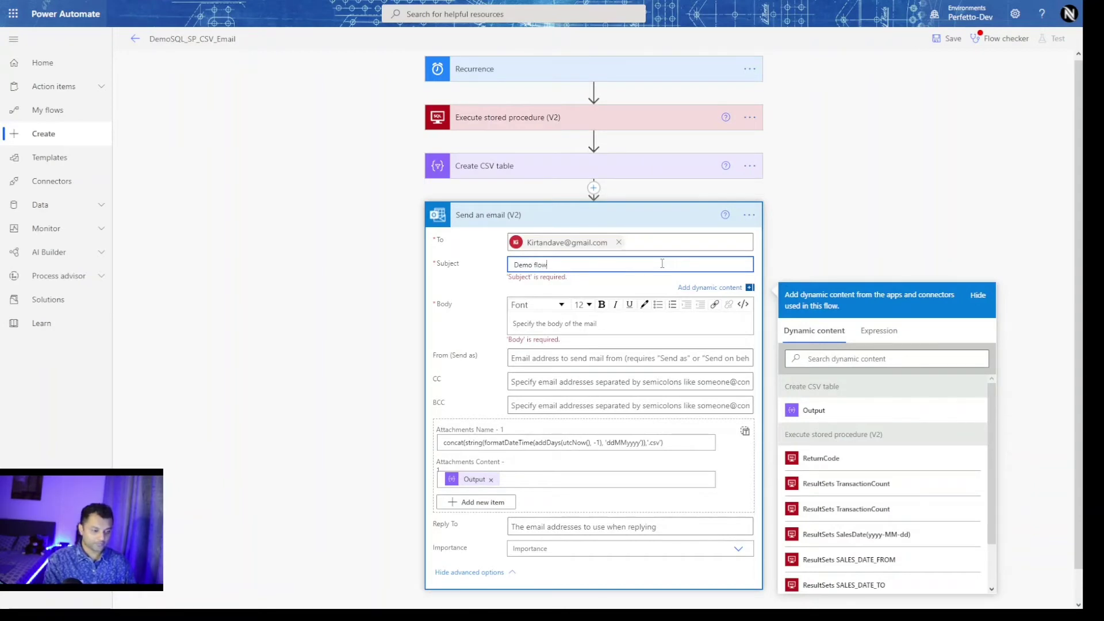
left_click(646, 323)
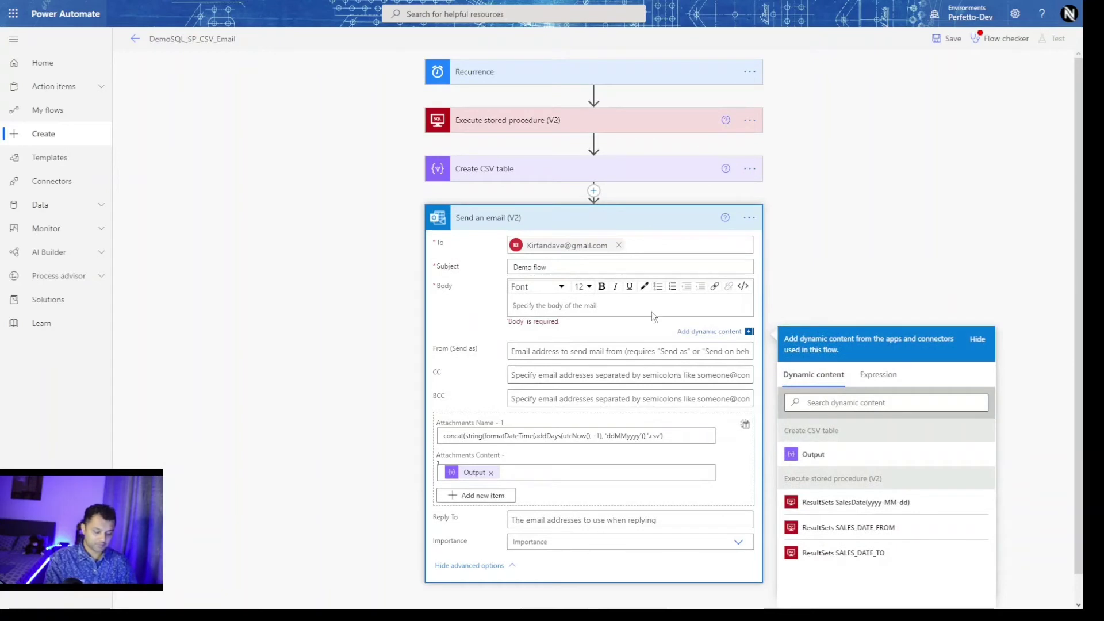
type("Demo flow")
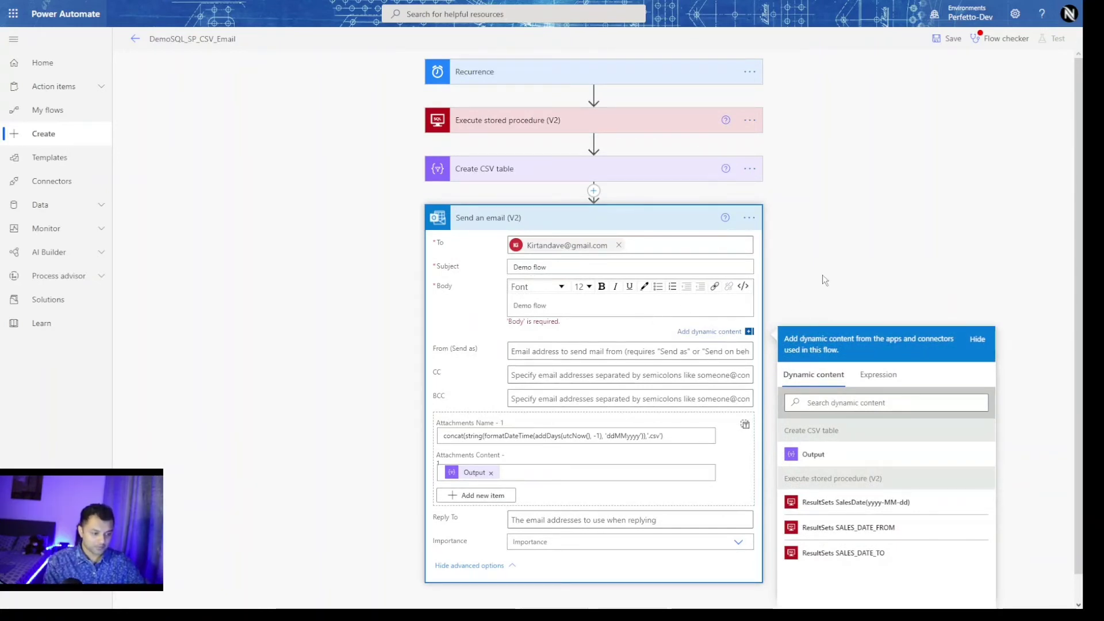
left_click(825, 281)
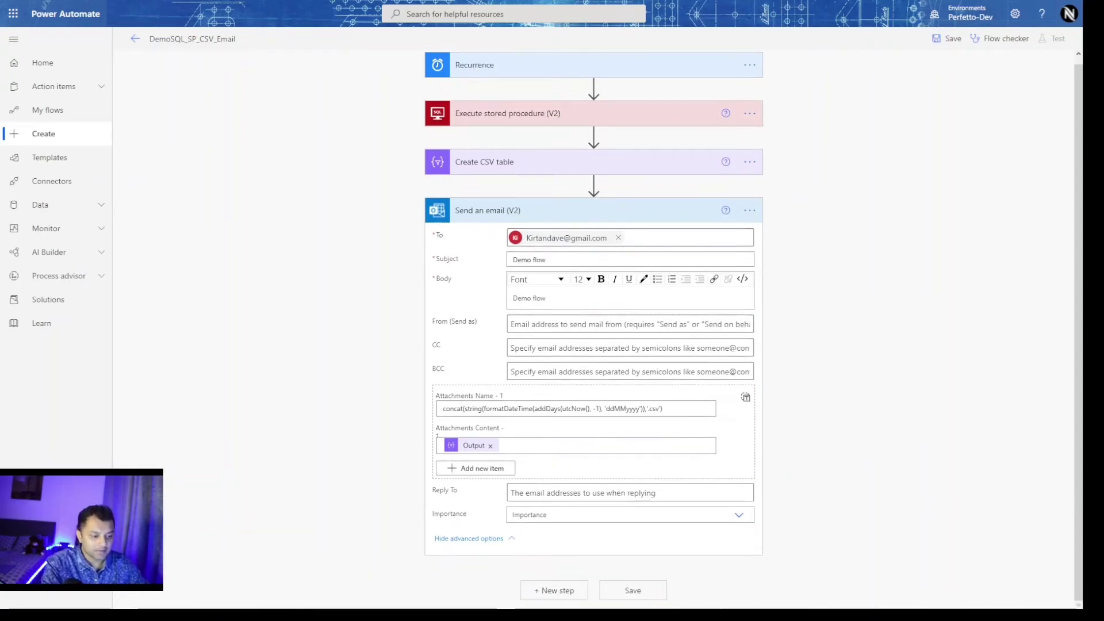
Save the flow, hit the varFROM_DATE_VARCHAR length error, and expand the stored procedure step.
left_click(635, 597)
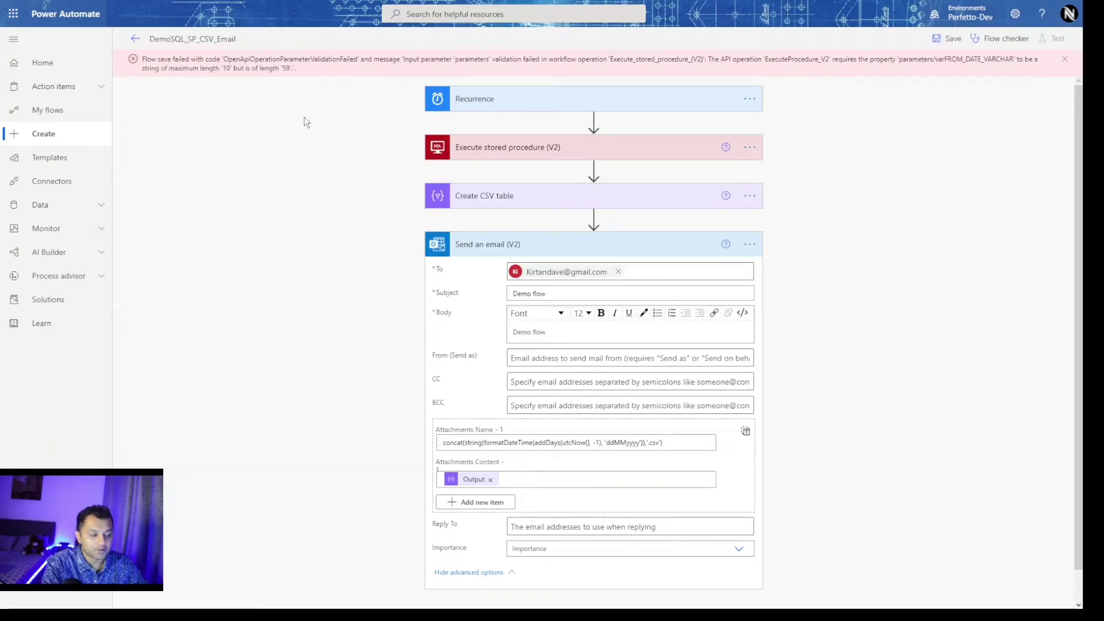
left_click(588, 155)
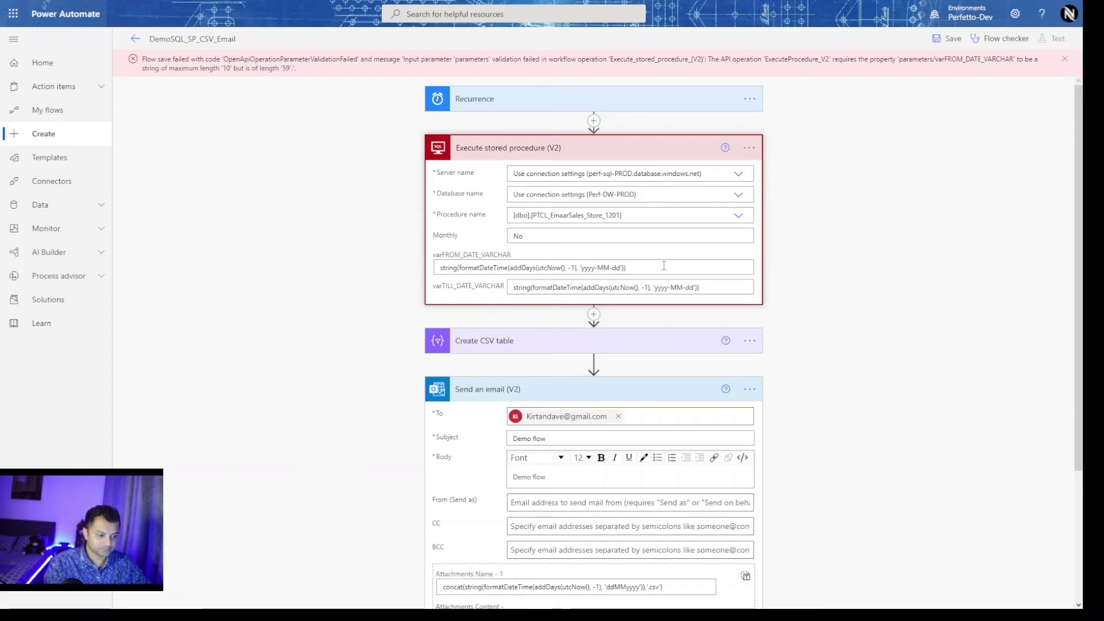
Change varFROM_DATE_VARCHAR to use startOfMonth(addDays(utcNow(),-1)) and save again, still failing validation.
left_click_drag(662, 267, 292, 270)
type("string(formatDateTime(outputs('FromDate'), 'yyyy-MM-dd'))")
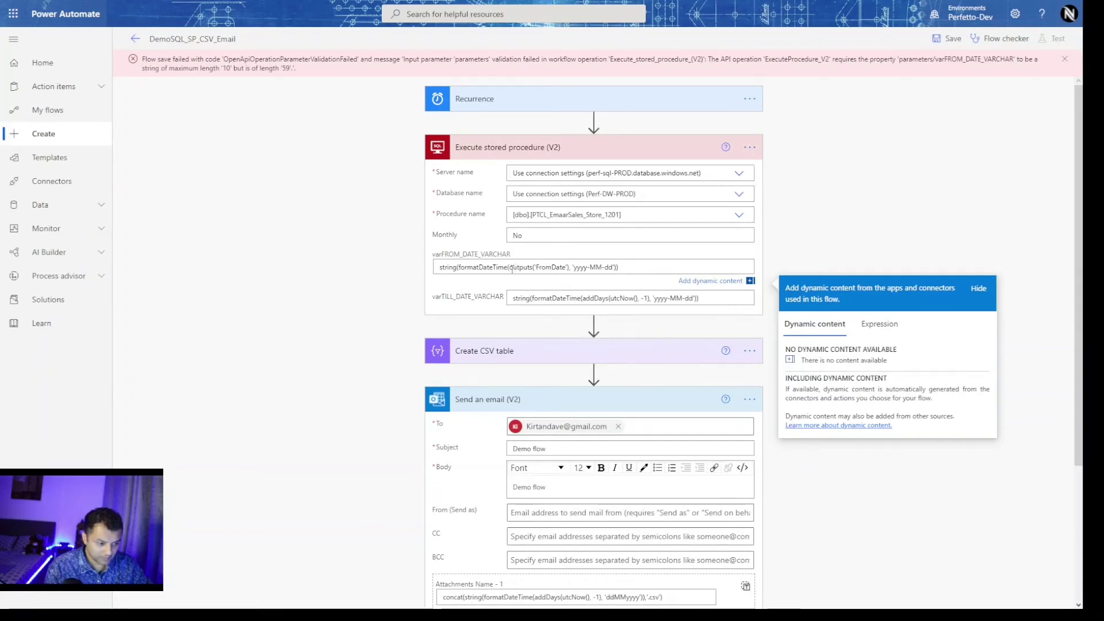
left_click_drag(510, 268, 571, 269)
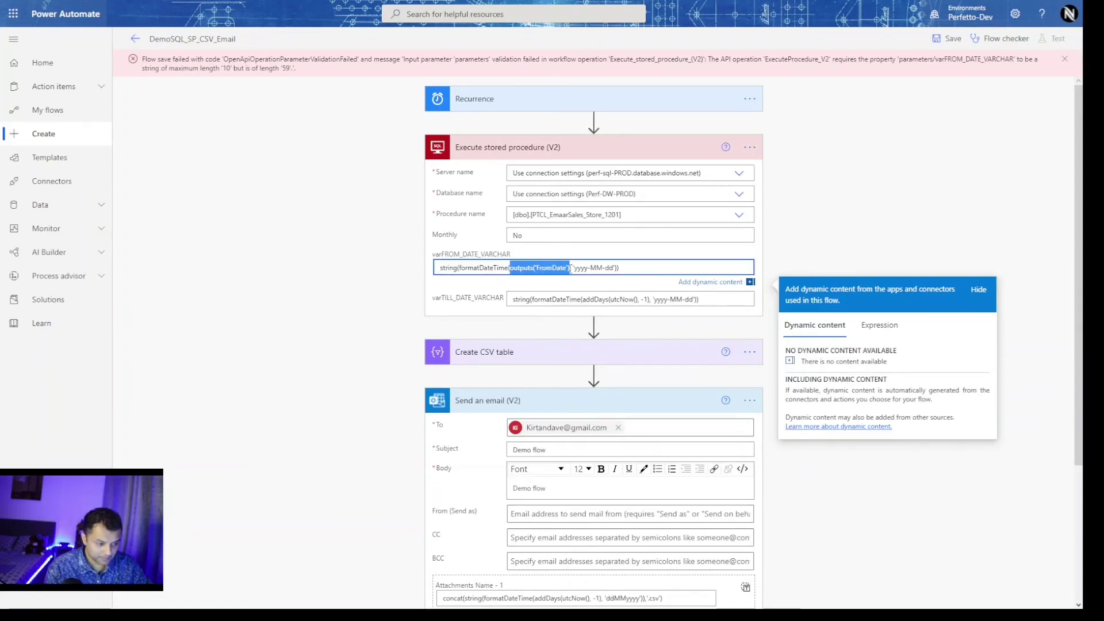
type("startOfMonth(addDays(utcNow(),-1))")
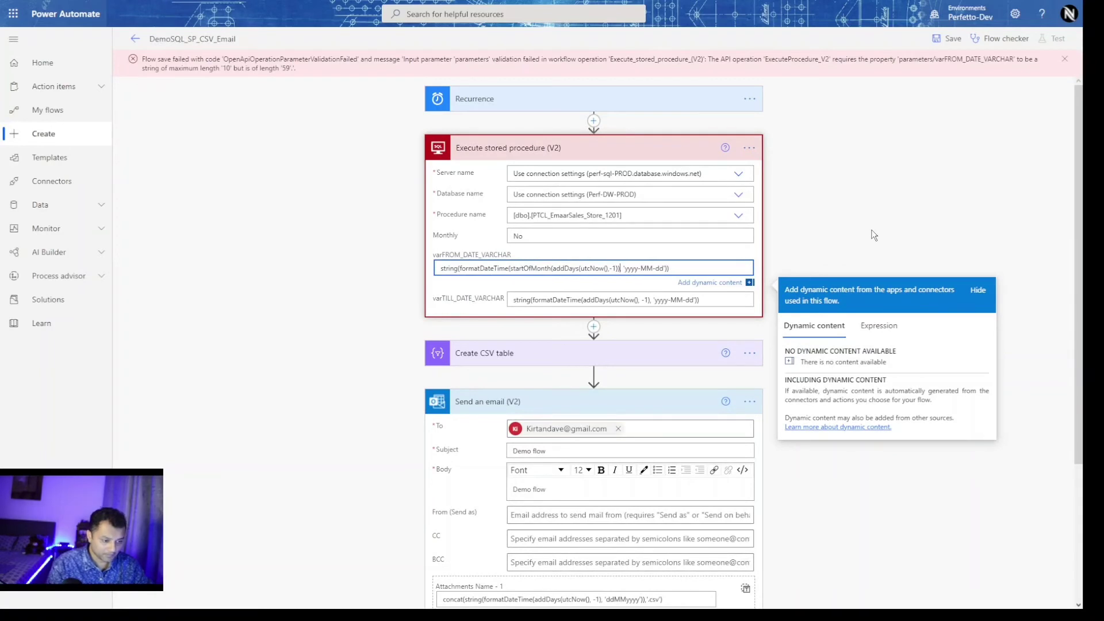
left_click(871, 230)
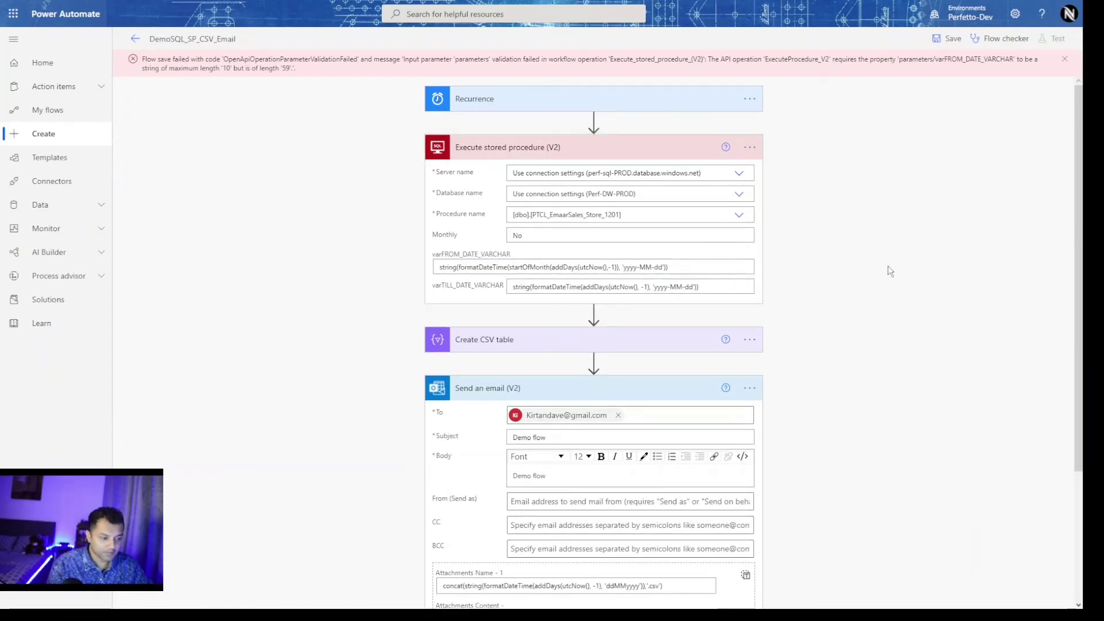
left_click(948, 38)
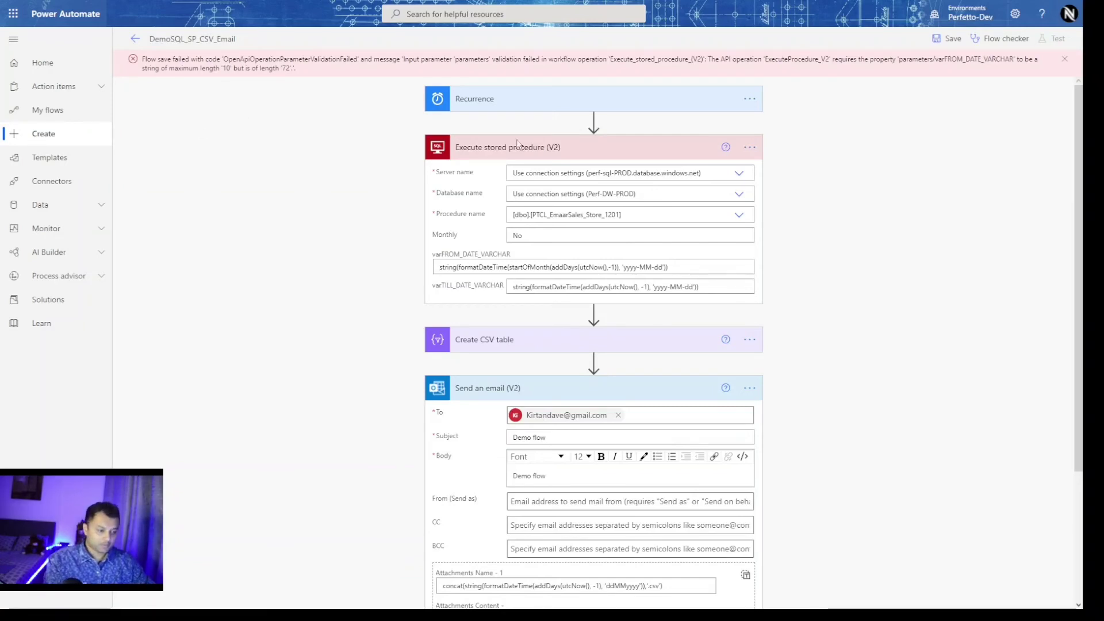
Replace the varFROM_DATE_VARCHAR date expression with the fixed date 2021-07-01.
left_click(730, 268)
key("ctrl+a")
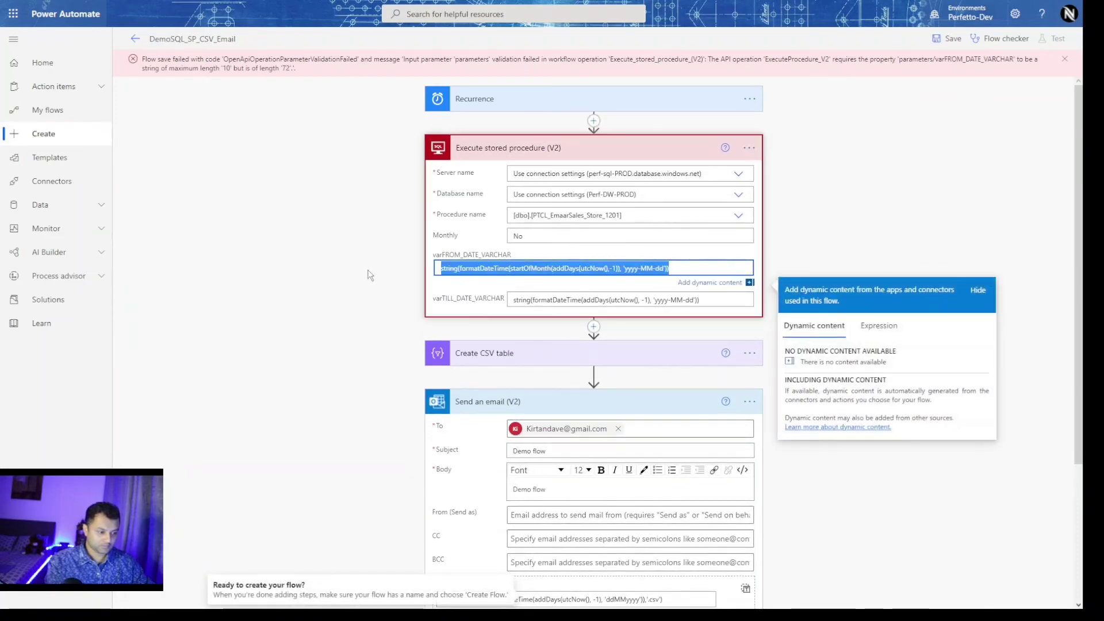
key("BackSpace")
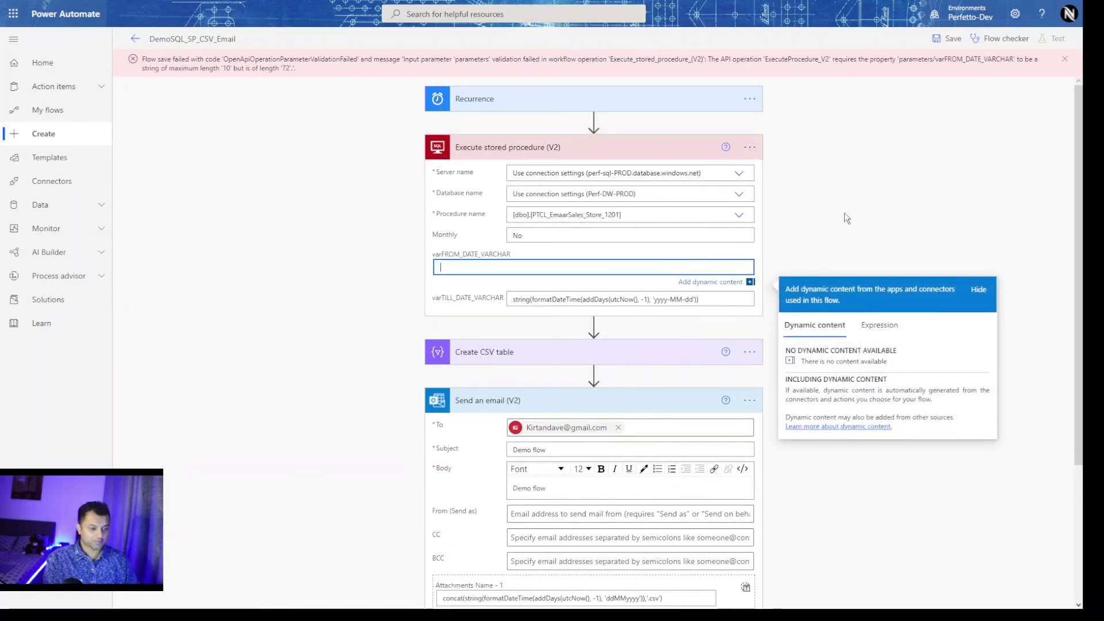
type("2021-07-01")
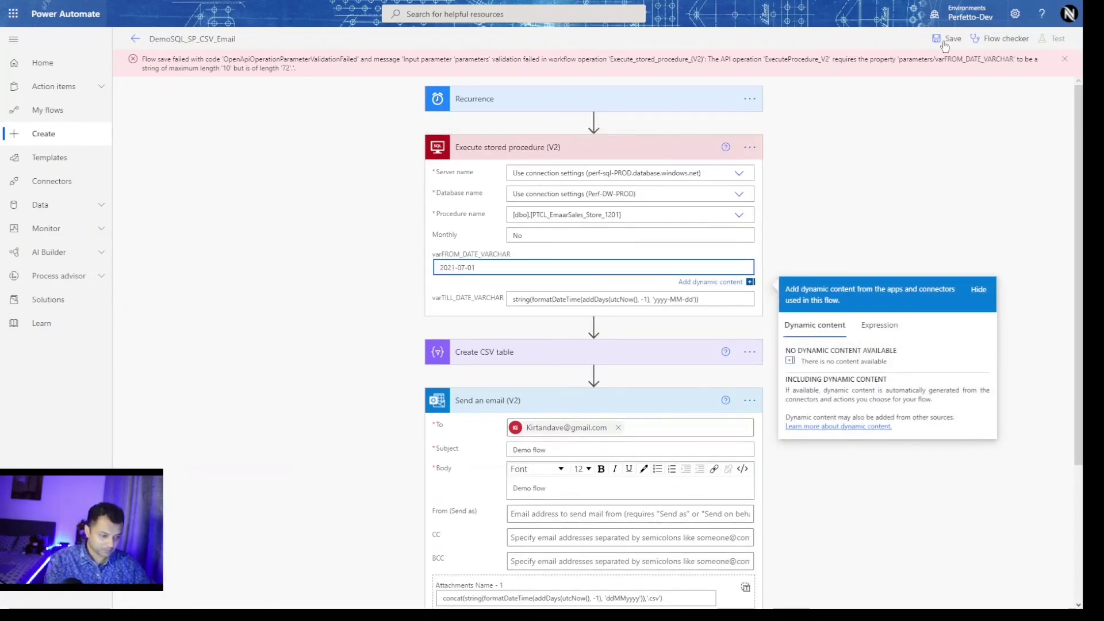
Replace the varTILL_DATE_VARCHAR expression with 2021-07-31 and save the flow.
left_click(730, 300)
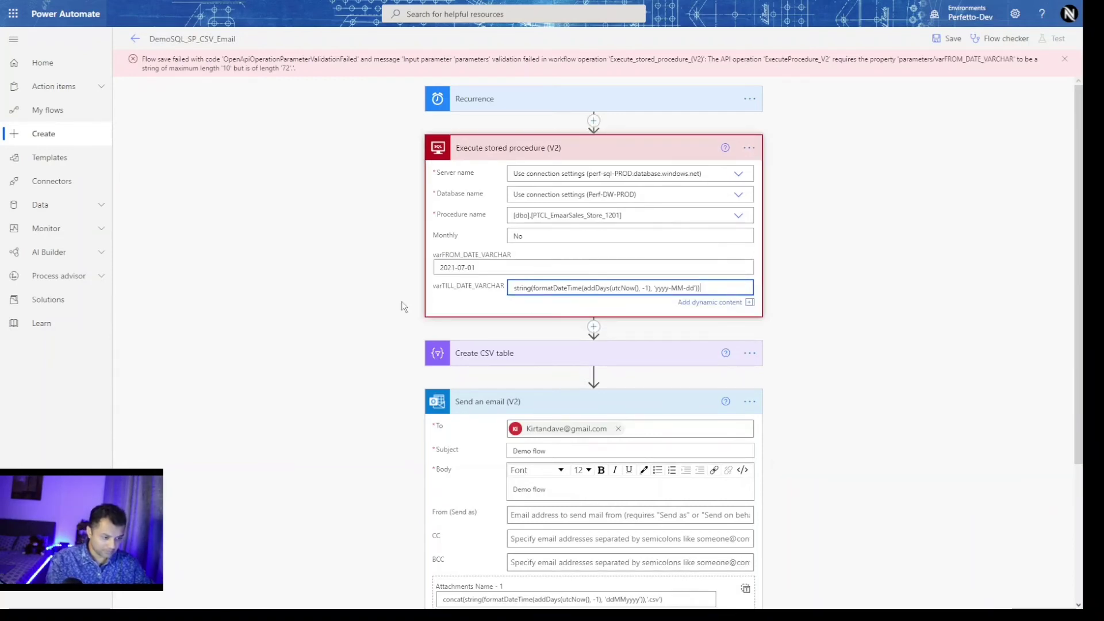
left_click(434, 481)
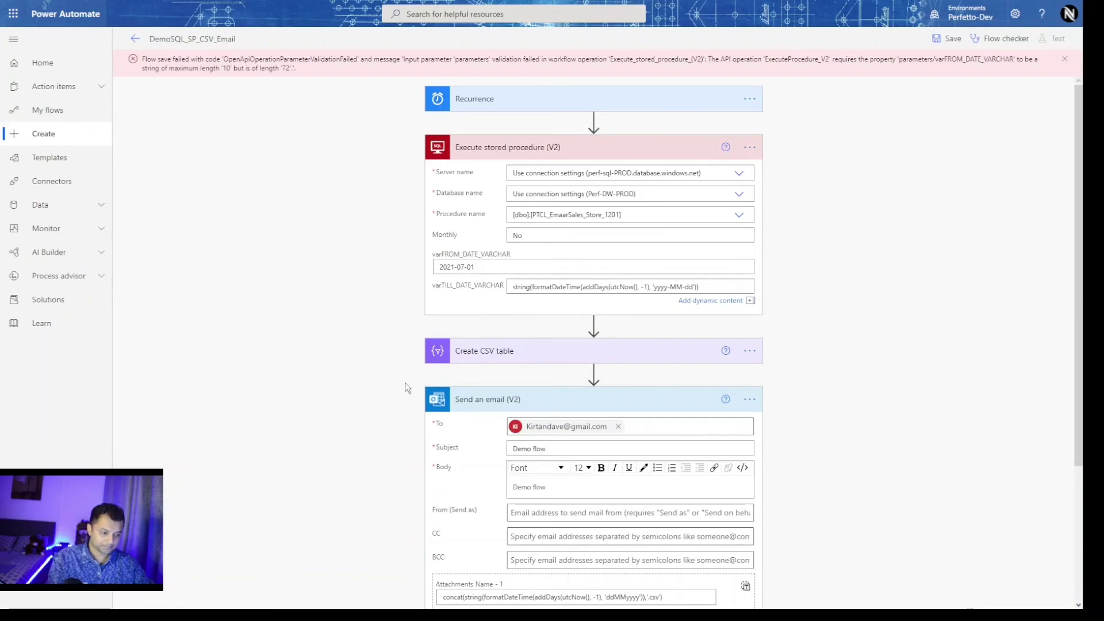
left_click(737, 284)
key("ctrl+a")
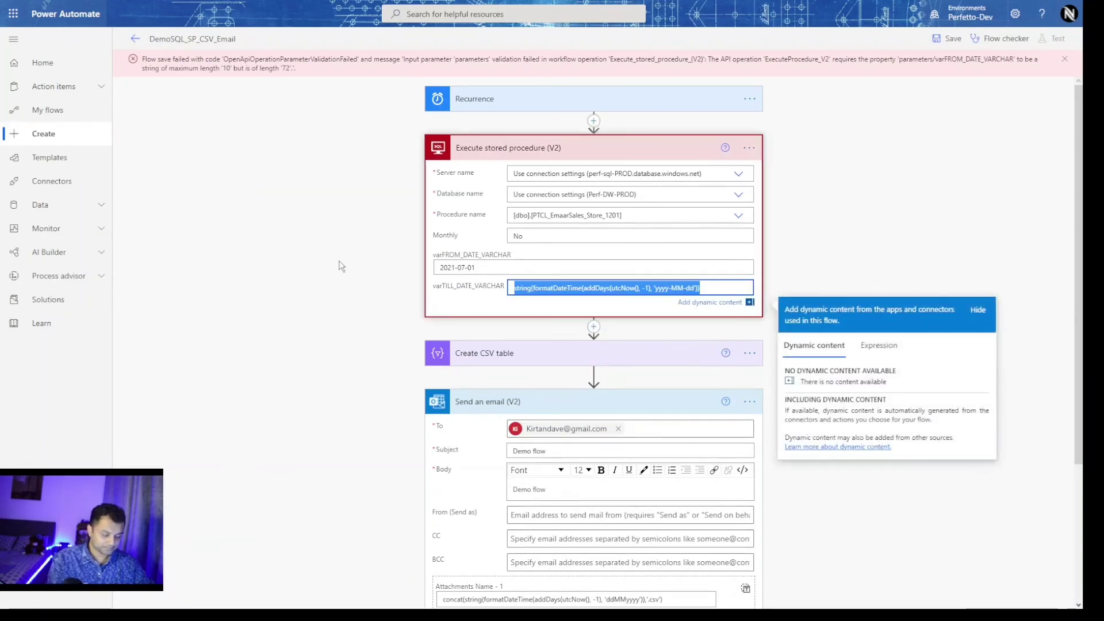
type("2021-07-31")
left_click(943, 247)
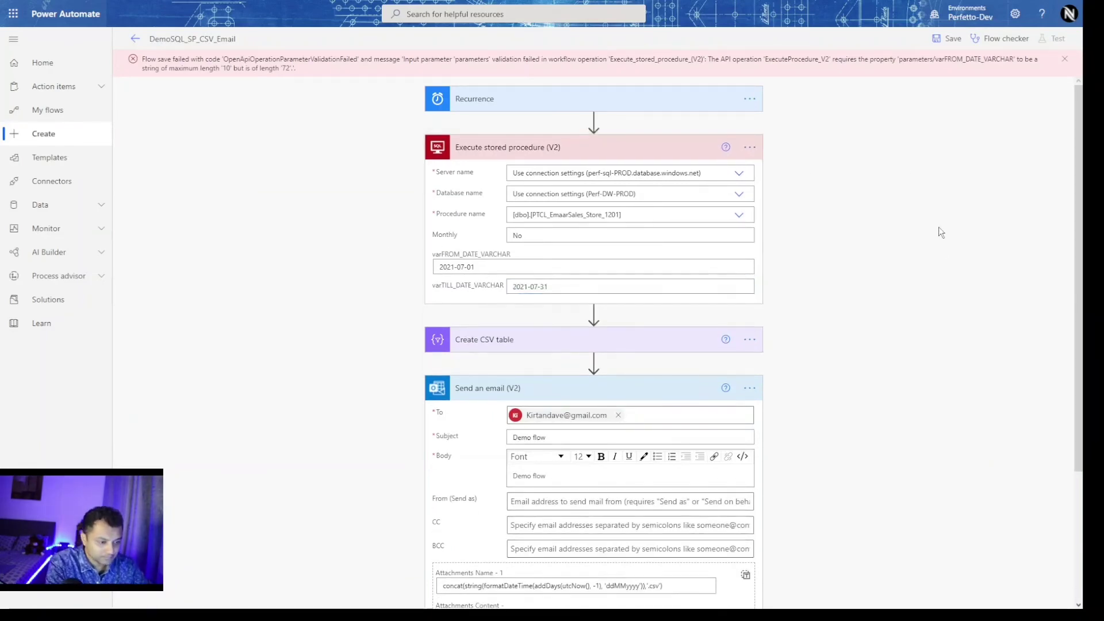
left_click(948, 38)
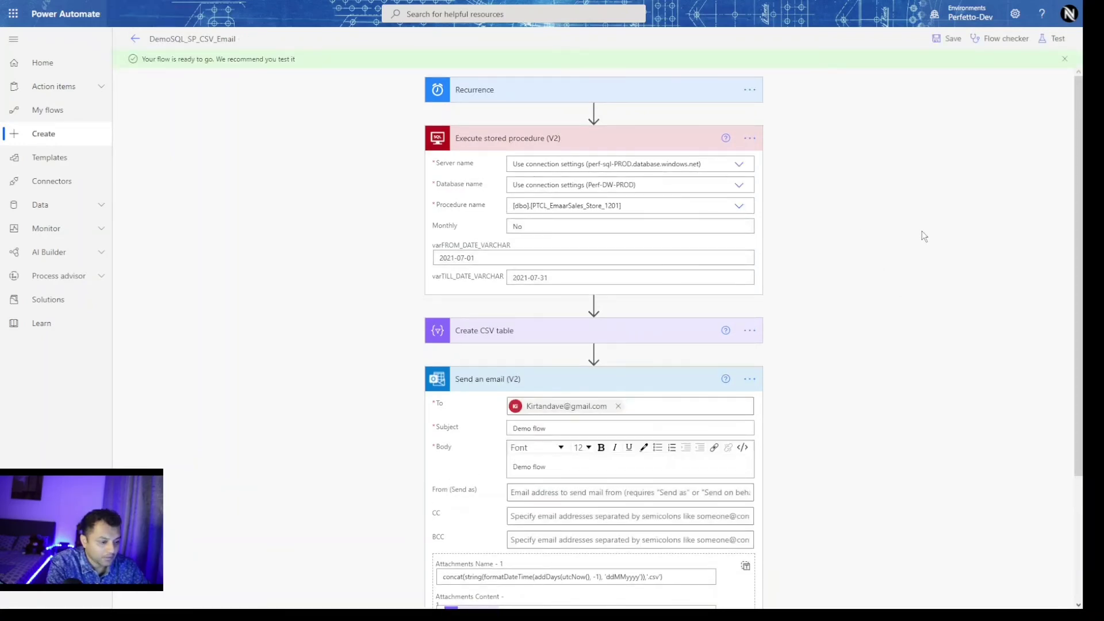
Save the flow again and leave the editor for the DemoSQL_SP_CSV_Email details page.
scroll(941, 191, "down", 3)
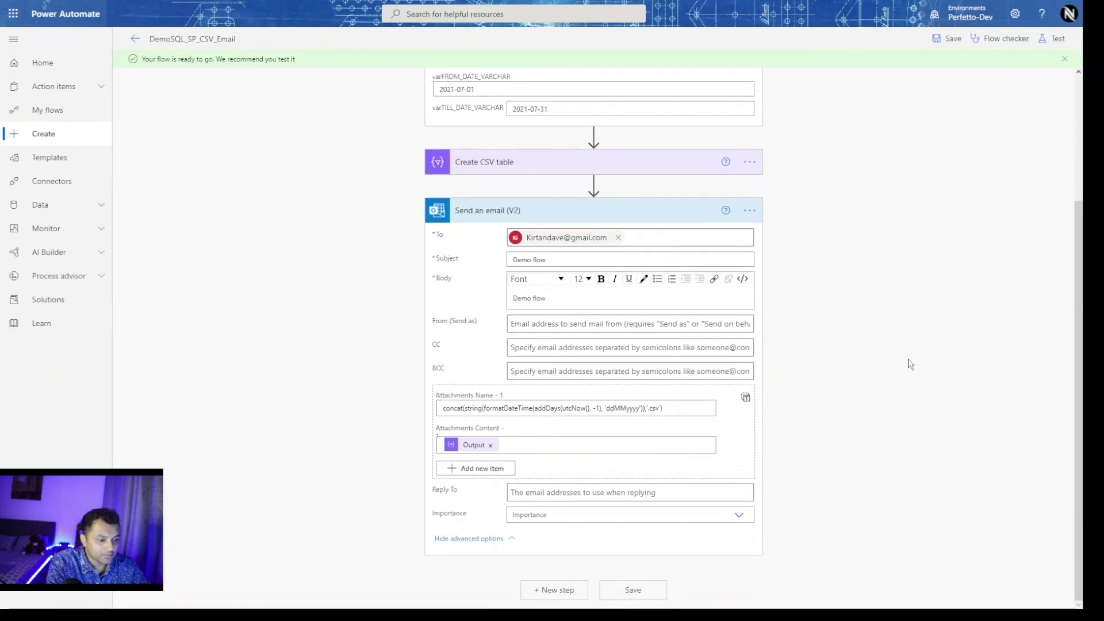
left_click(631, 596)
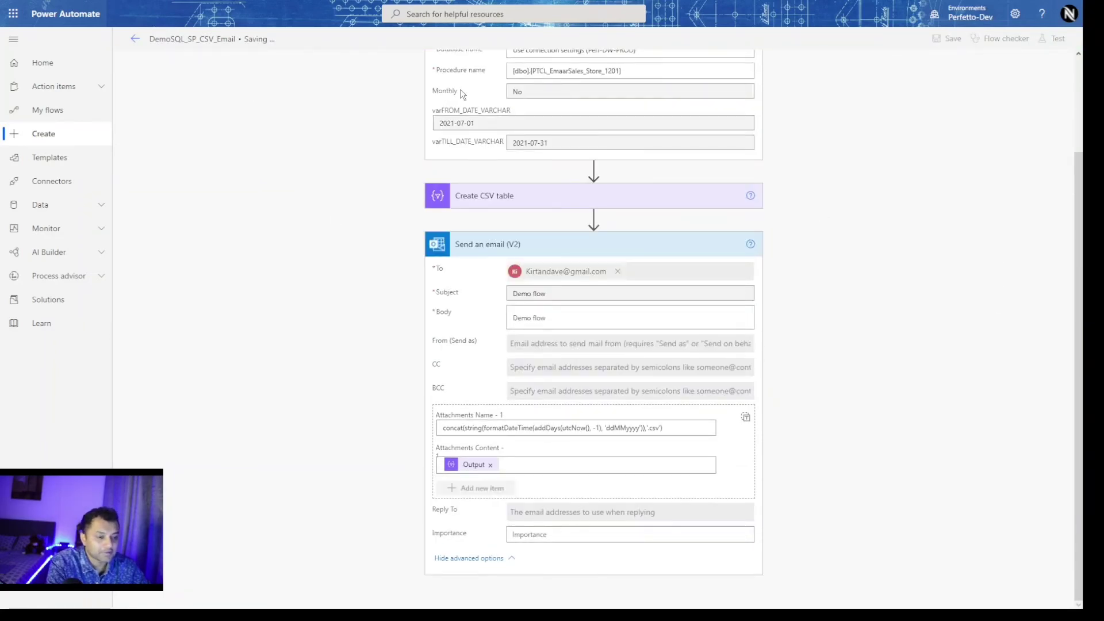
left_click(134, 39)
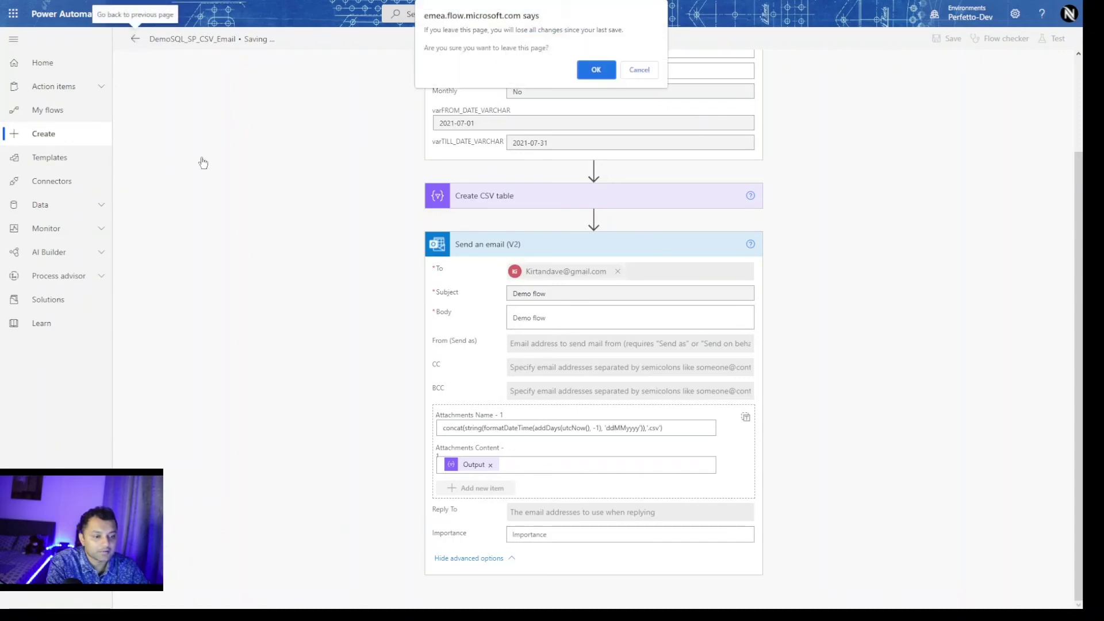
left_click(590, 70)
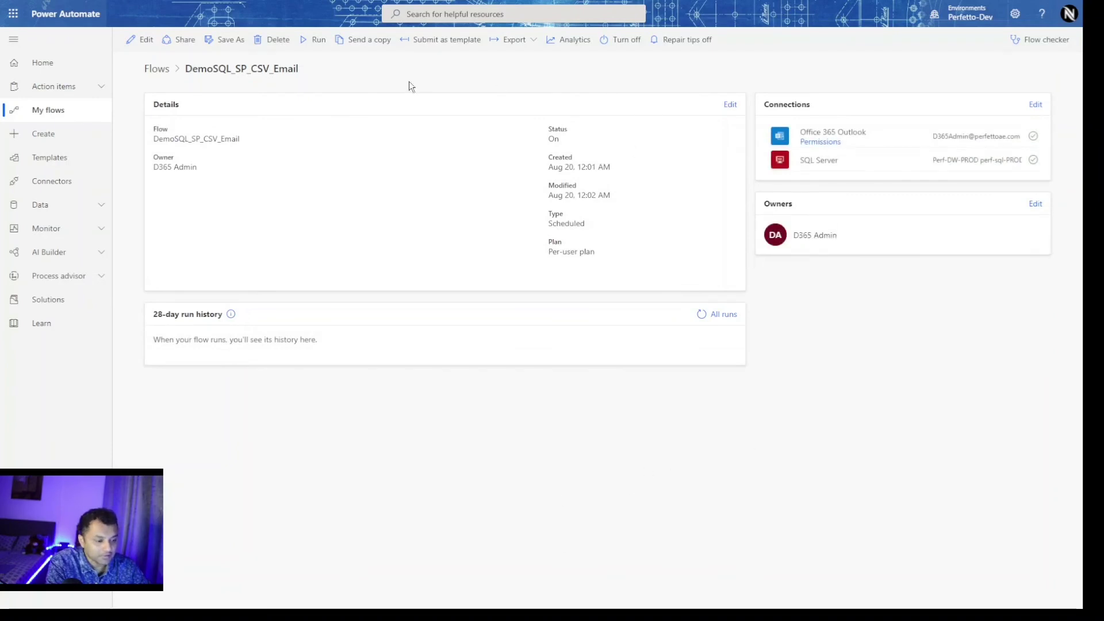
Run the DemoSQL_SP_CSV_Email flow manually from its details page.
left_click(313, 41)
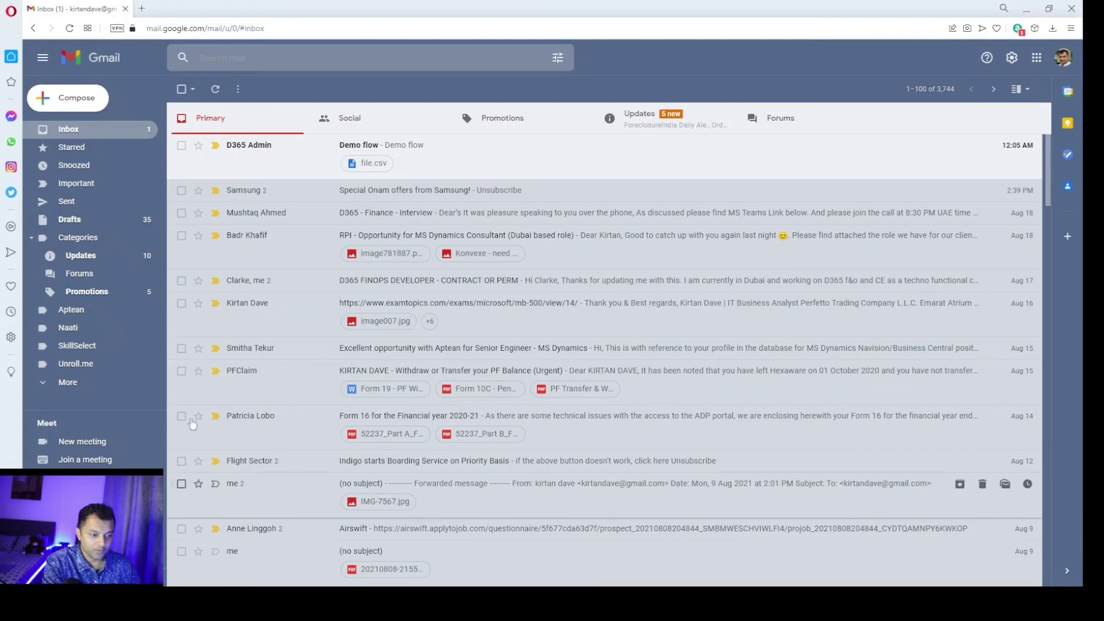
Open the Demo flow email and preview the file.csv attachment's July sales figures.
left_click(489, 157)
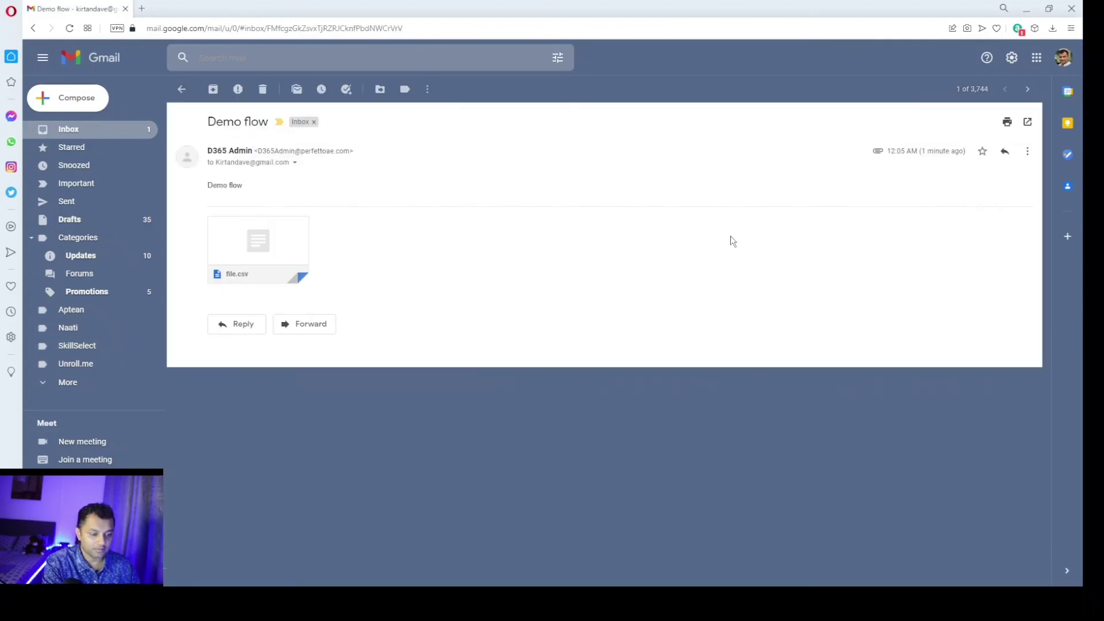
mouse_move(262, 249)
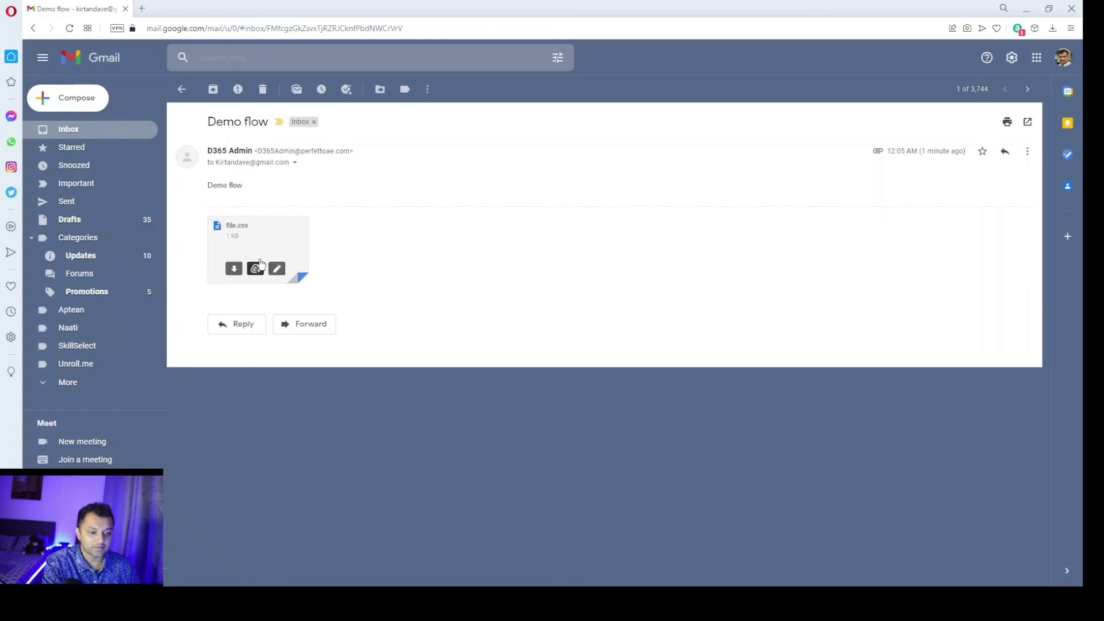
left_click(276, 236)
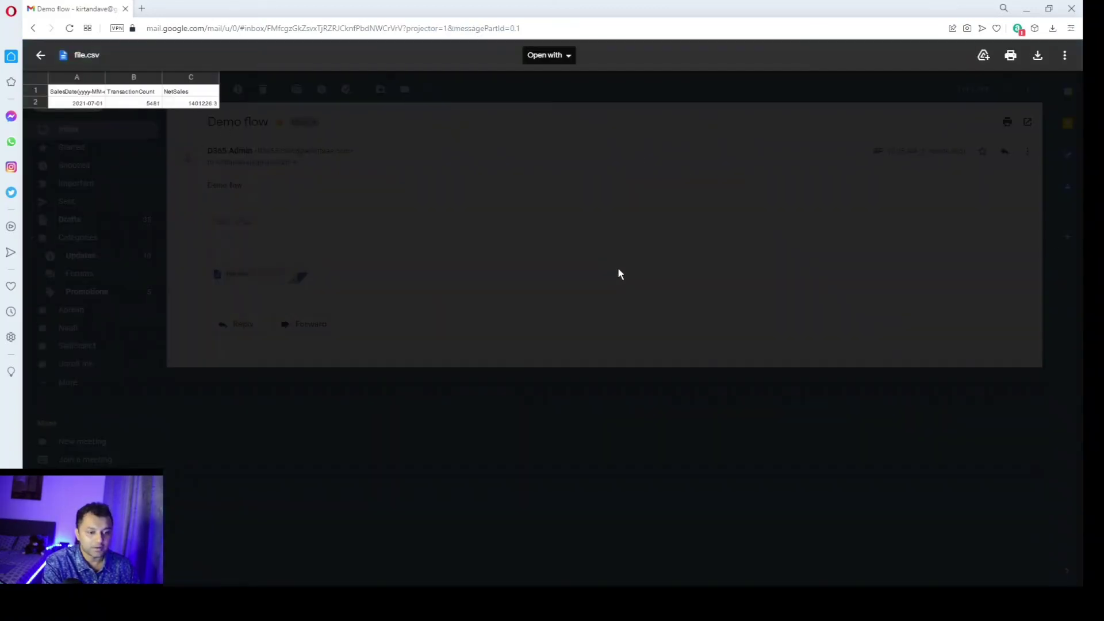
left_click(41, 55)
Return to the inbox and reopen the Demo flow email with its file.csv attachment.
left_click(182, 89)
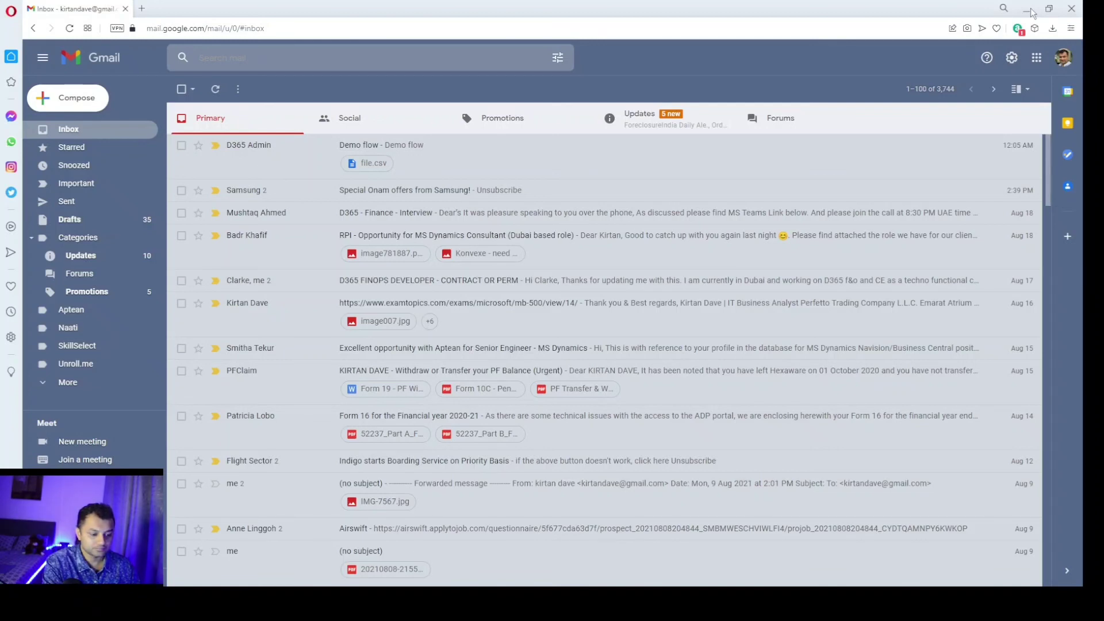
left_click(1031, 12)
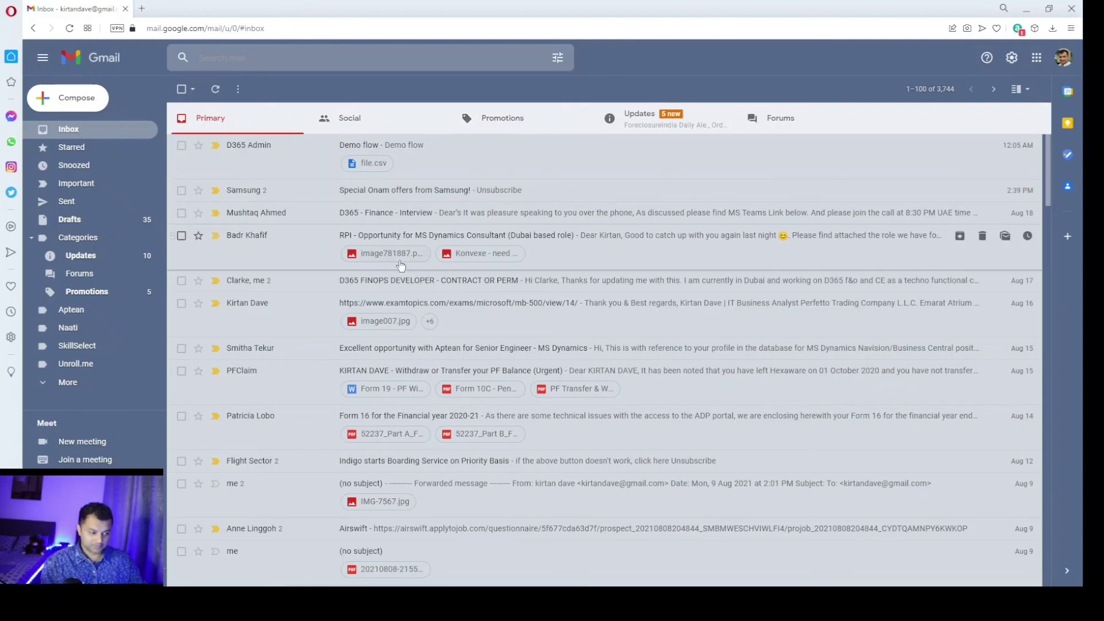
left_click(470, 167)
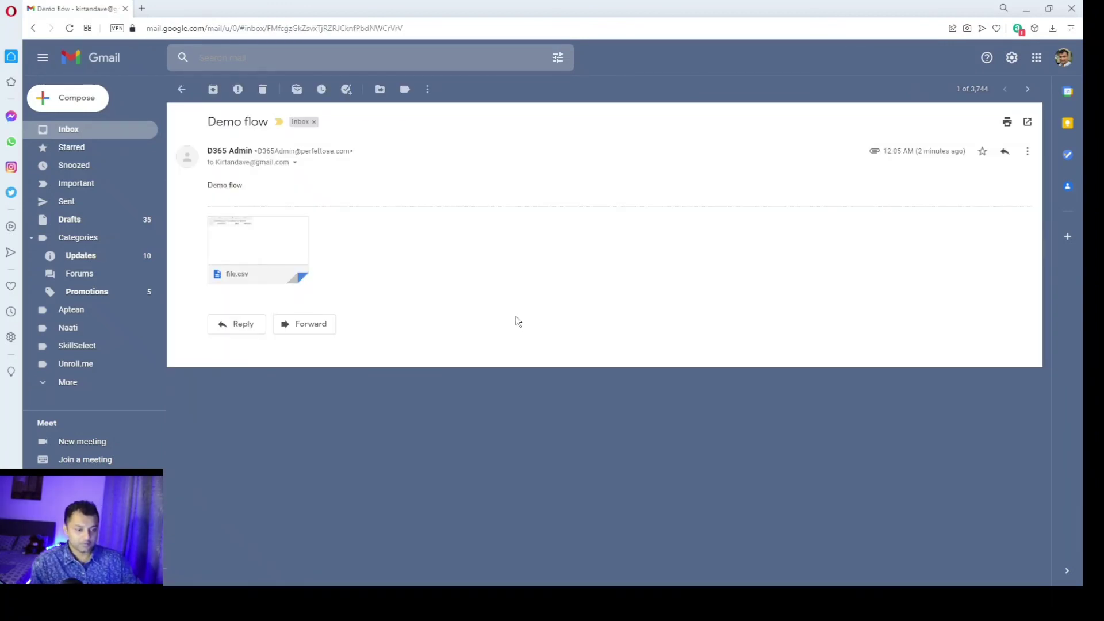
mouse_move(262, 233)
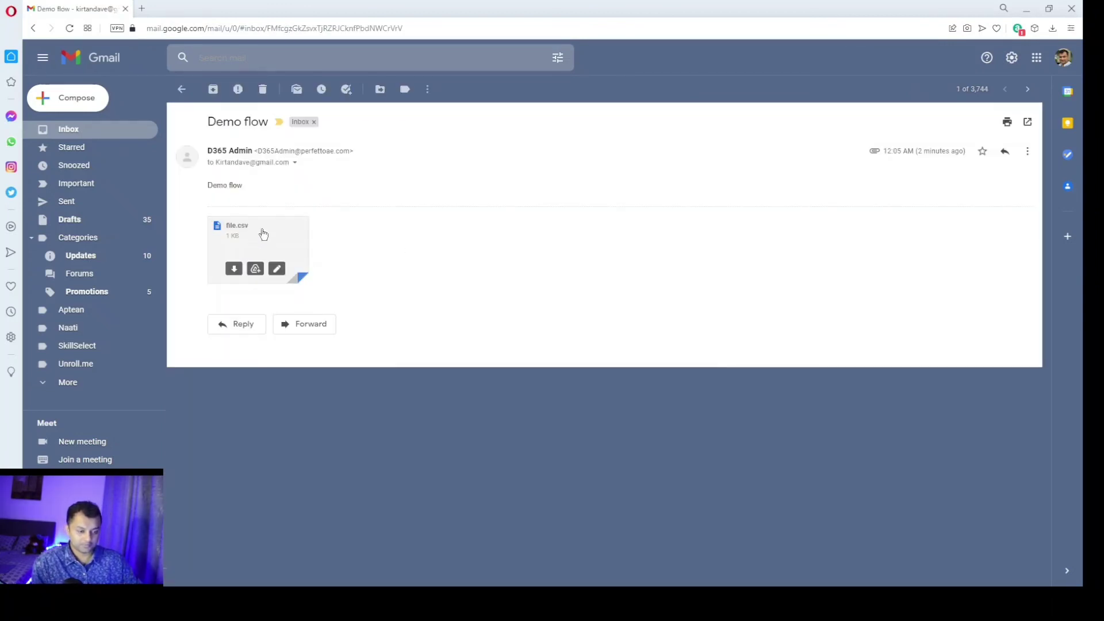